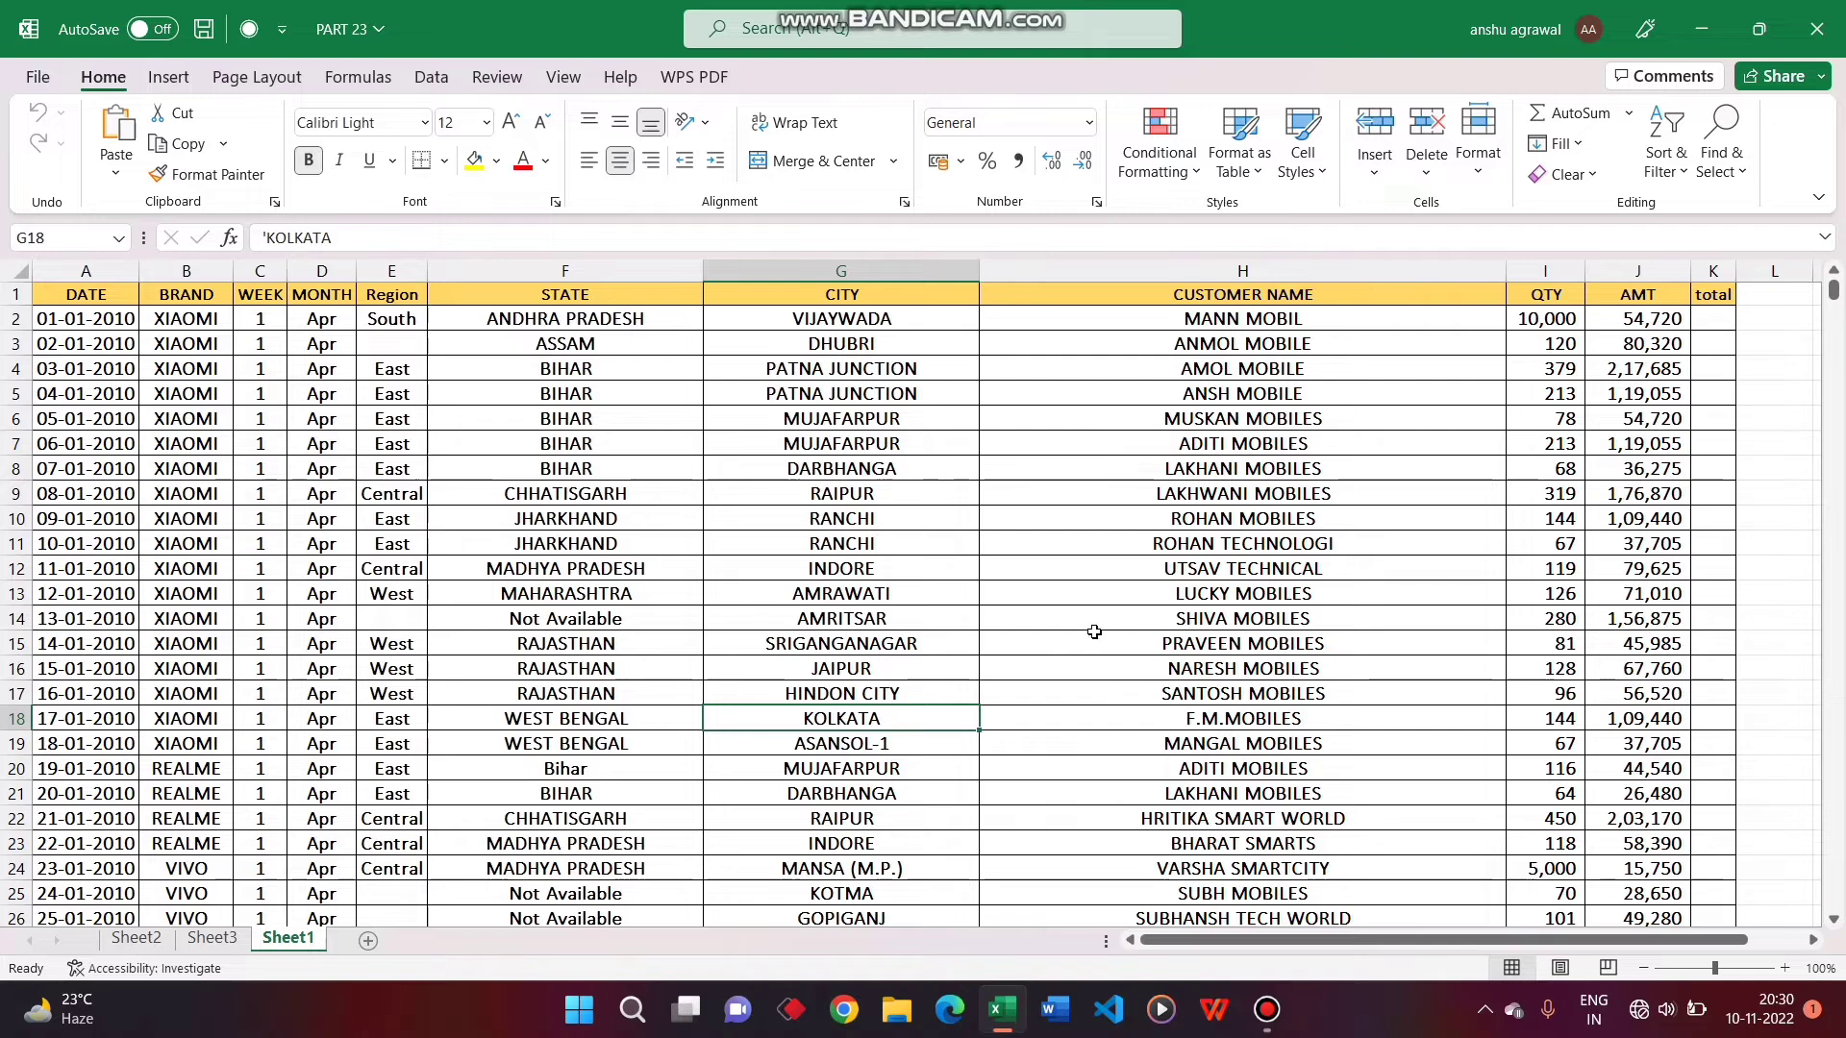
# Review the Sheet3 pivot table and chart, return to the Sheet1 sales data, and briefly check the macro editor
pyautogui.click(213, 938)
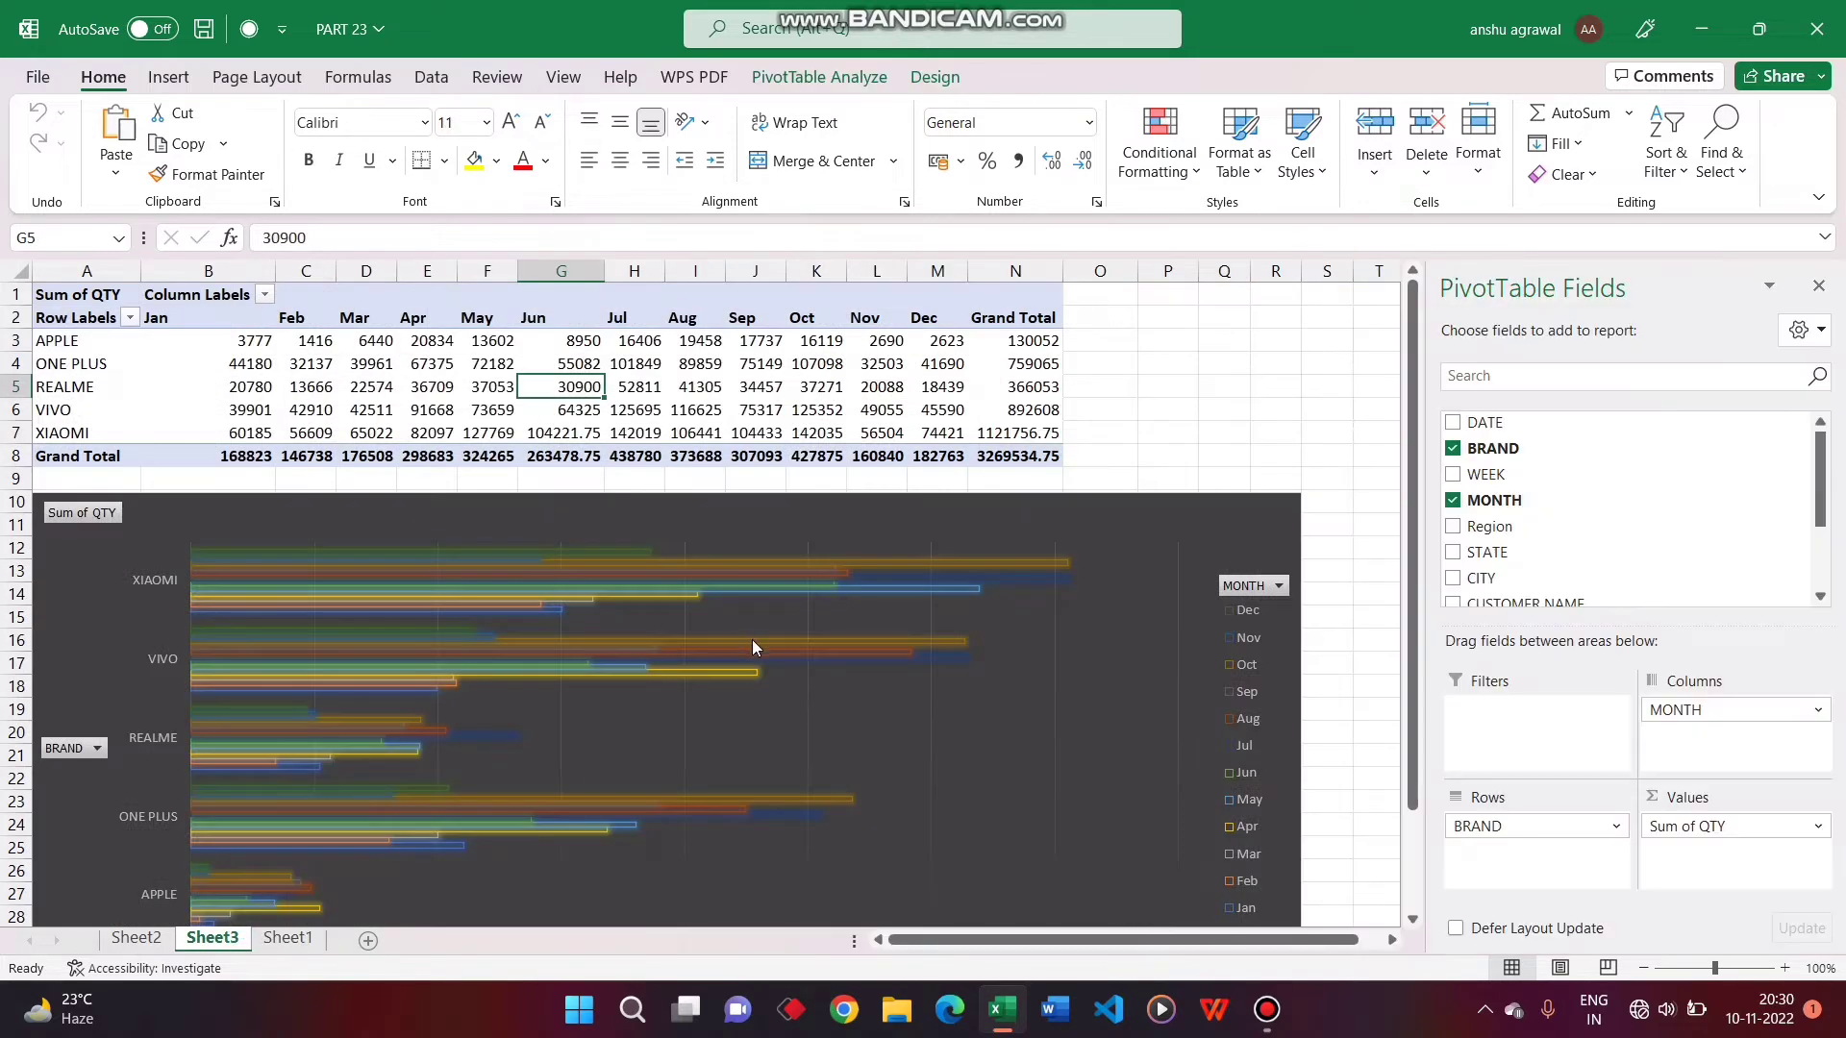
pyautogui.click(813, 76)
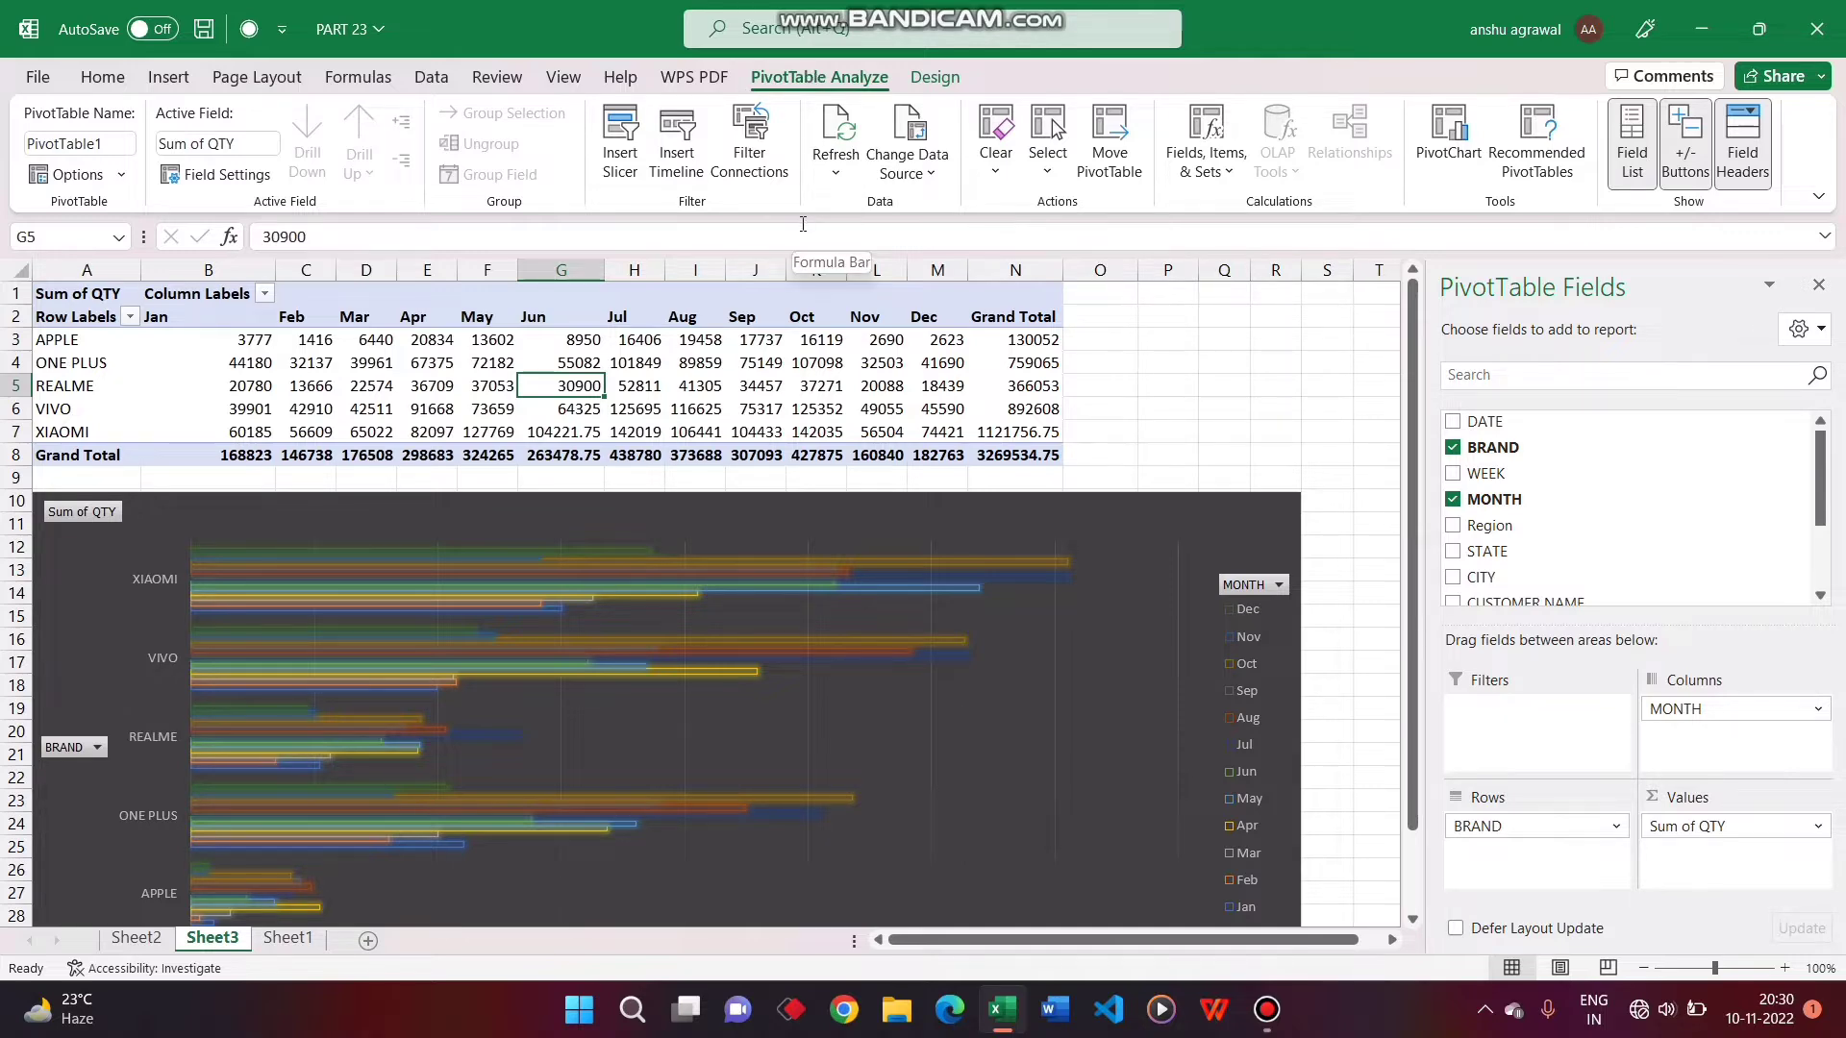
pyautogui.click(315, 946)
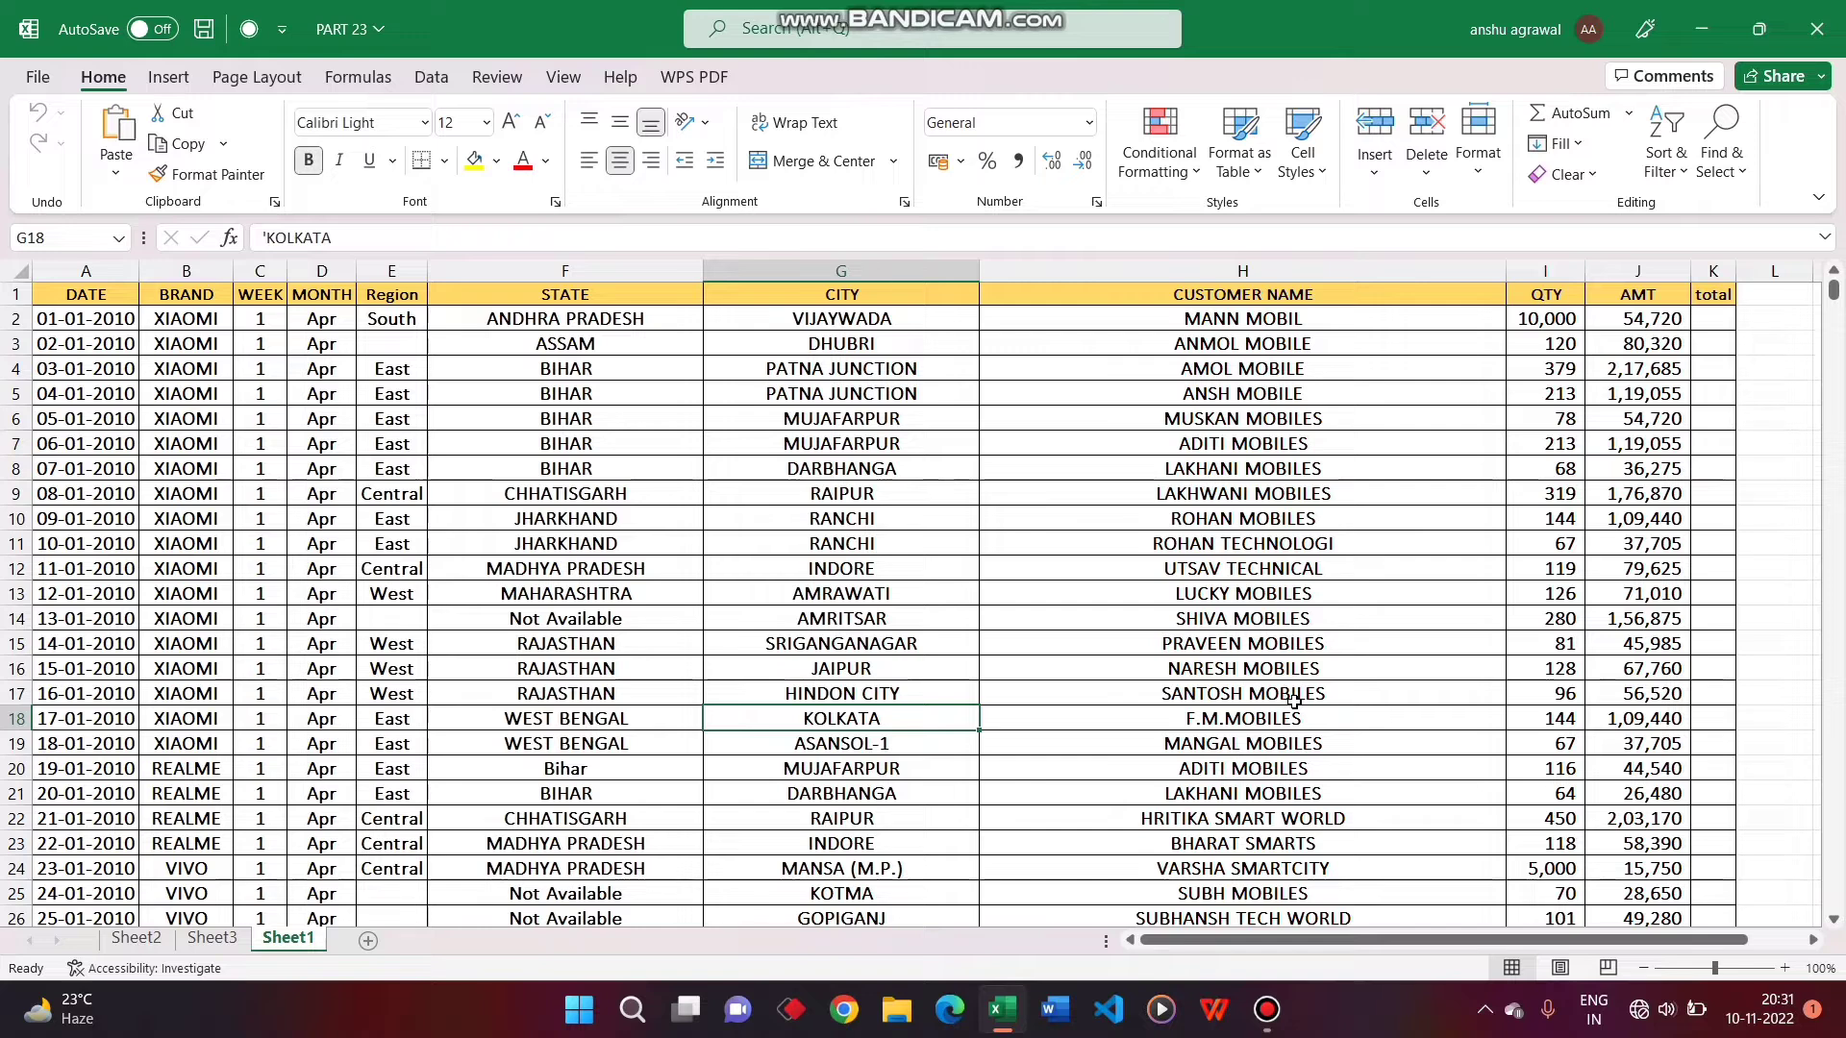
pyautogui.hotkey('alt', 'F11')
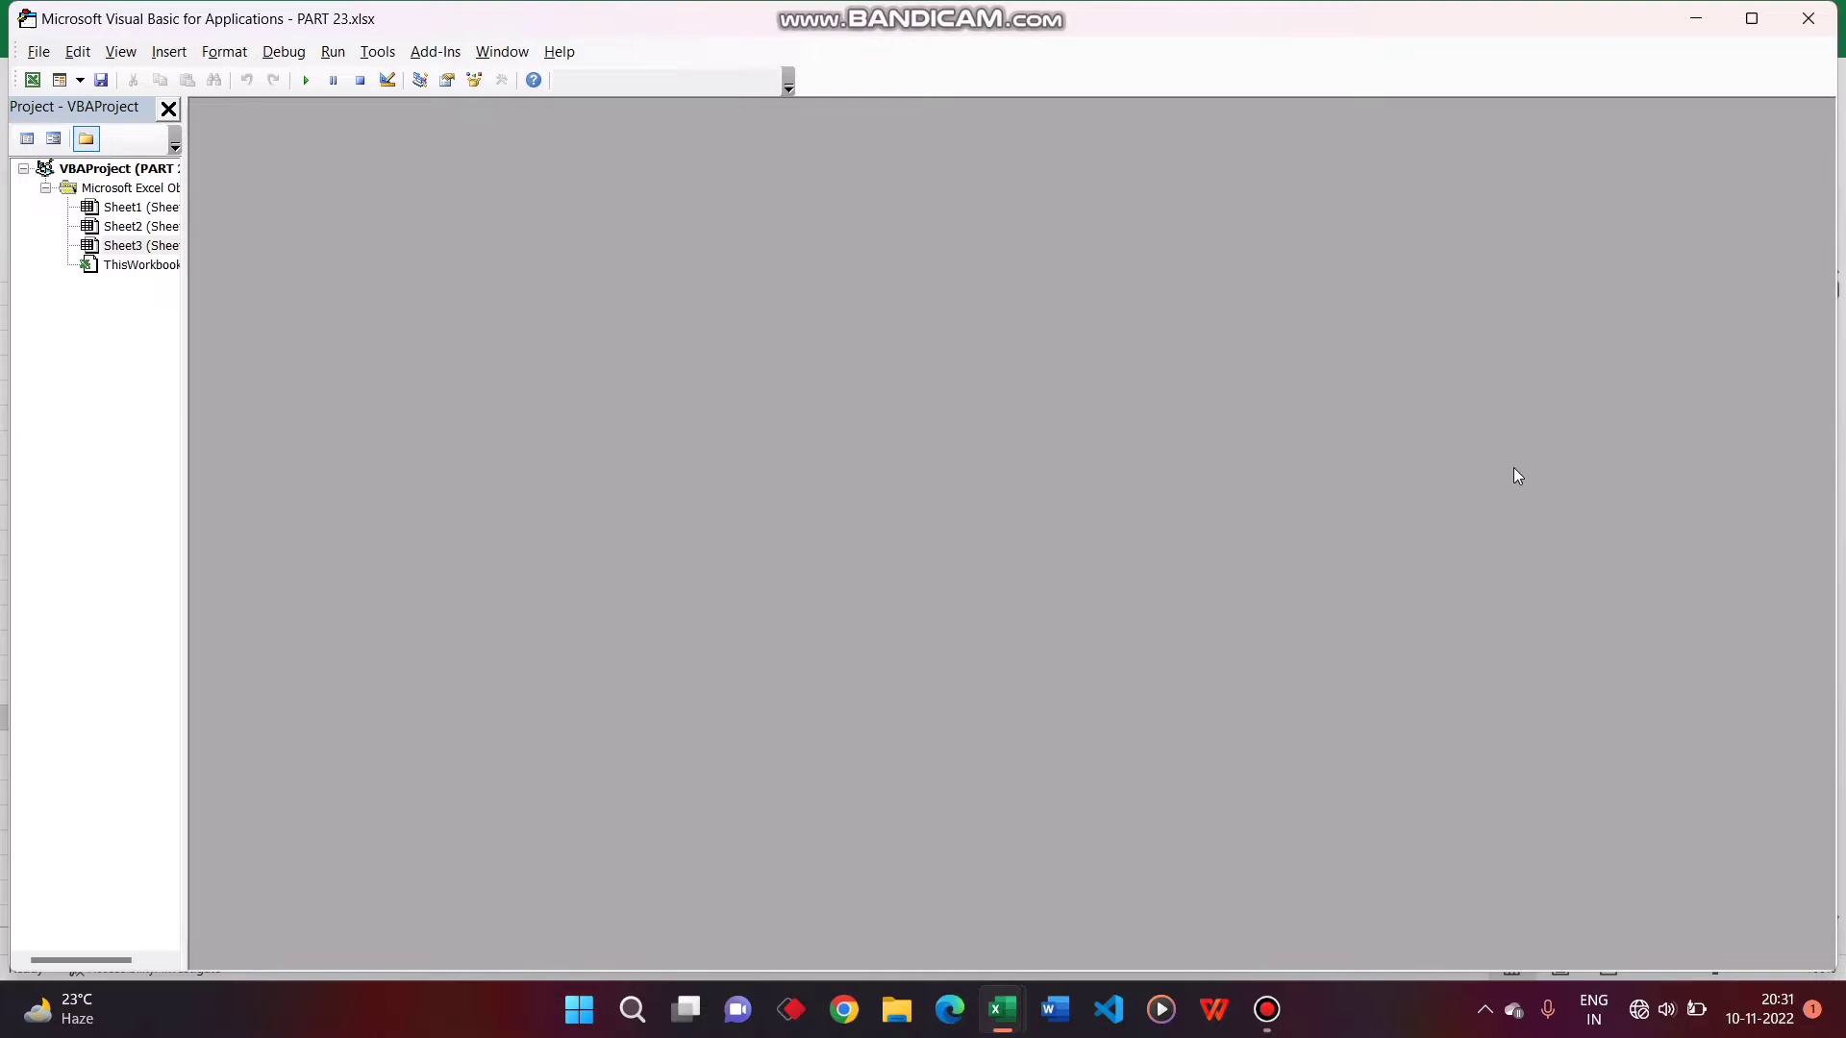
pyautogui.click(1809, 18)
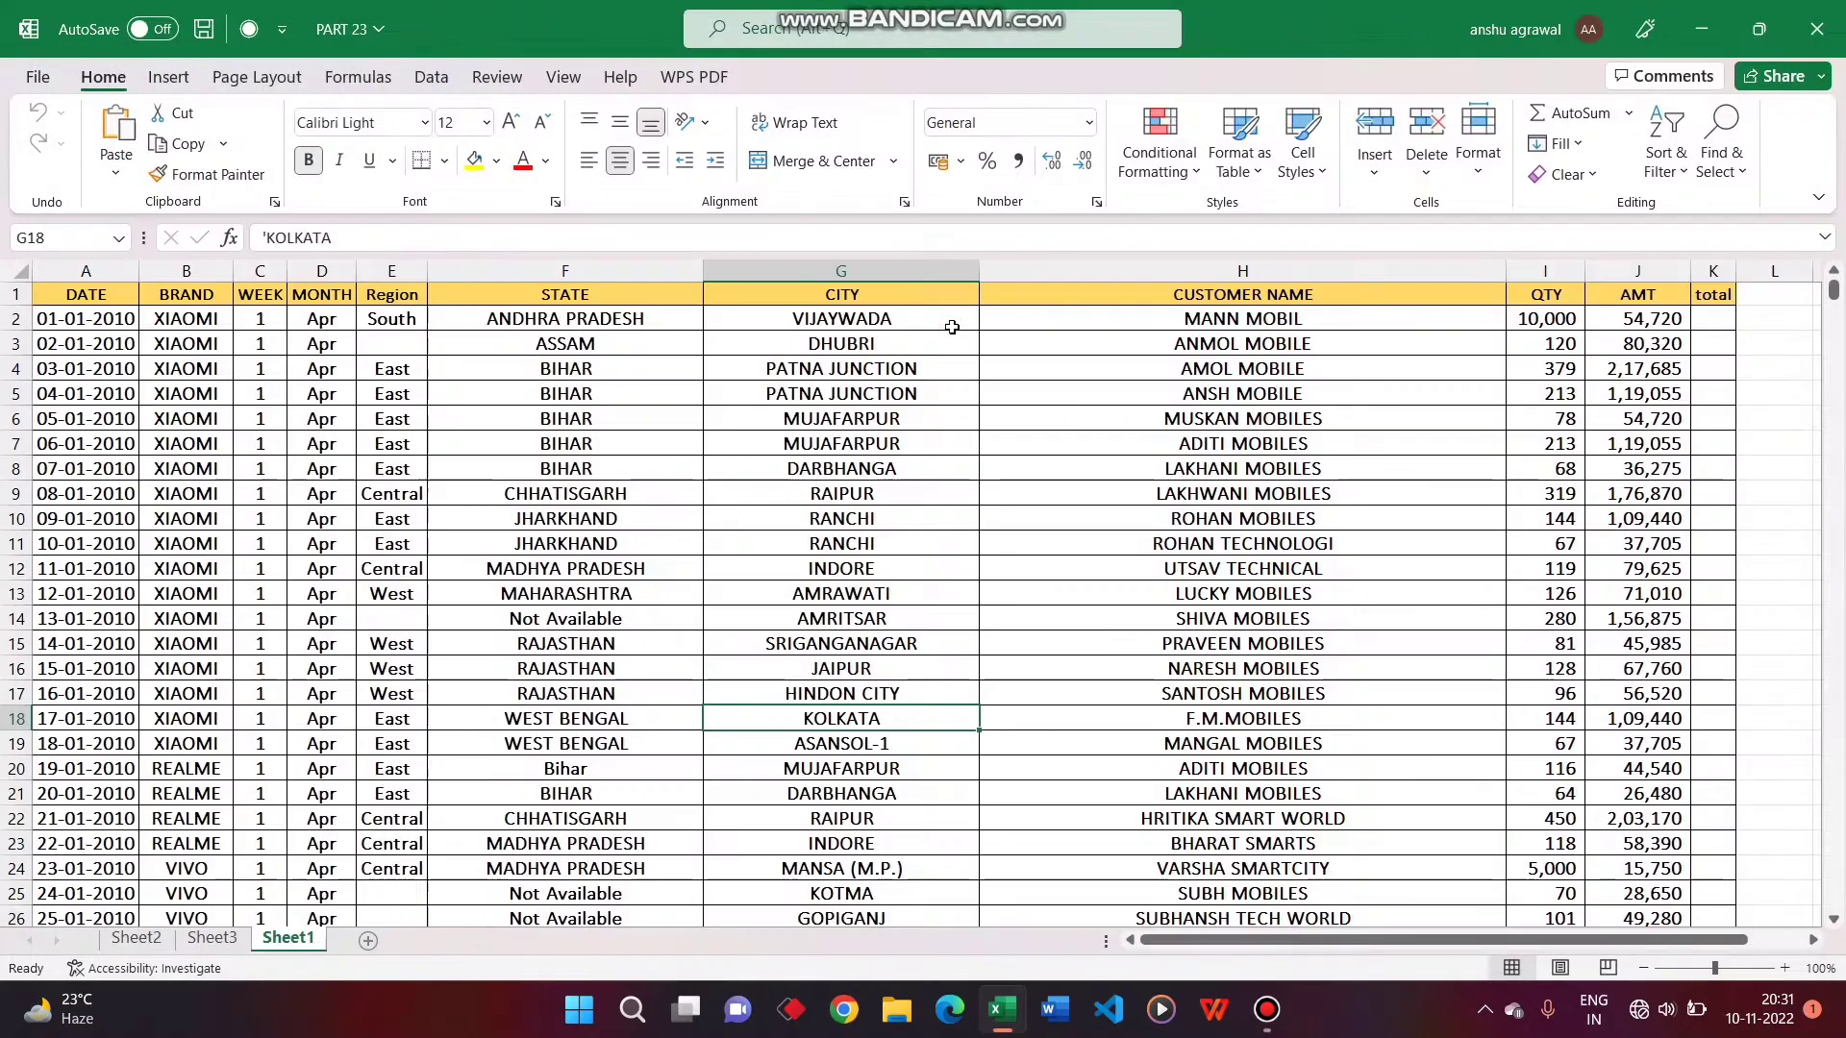
# Turn on the Developer tab in Excel Options under Customize Ribbon
pyautogui.click(37, 76)
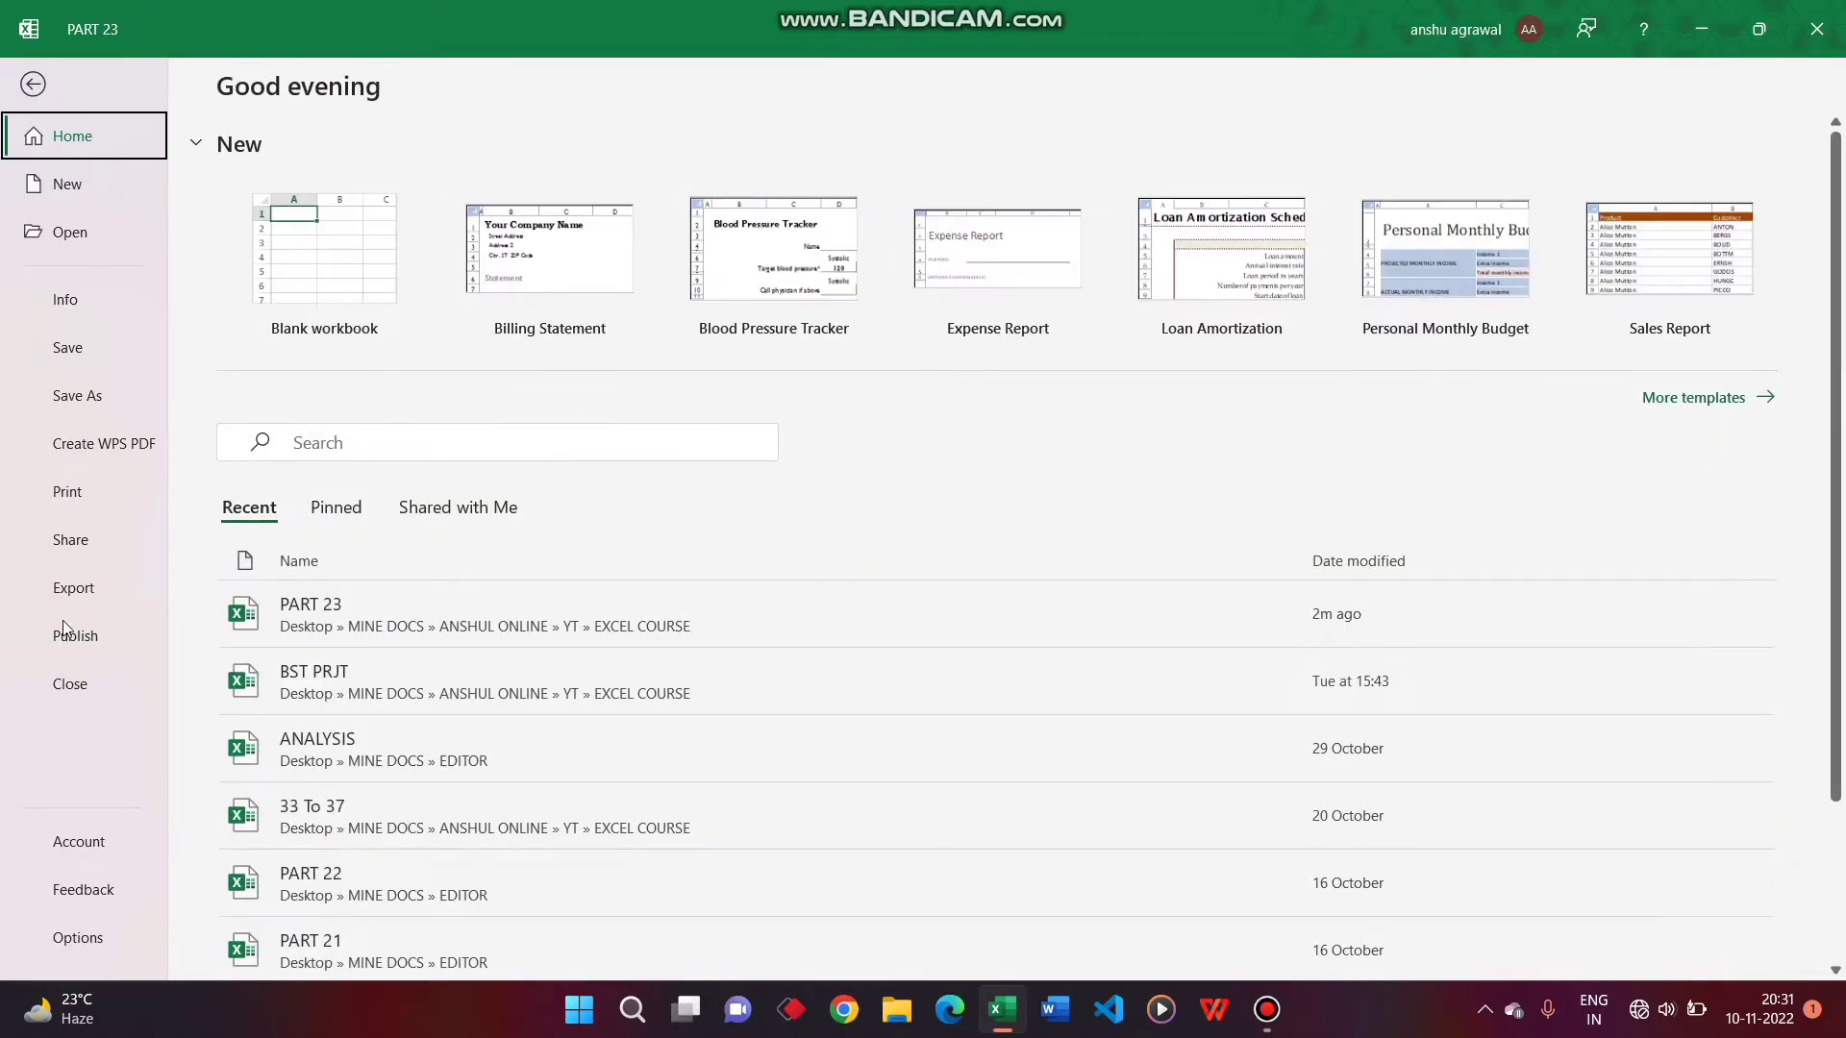
pyautogui.click(70, 935)
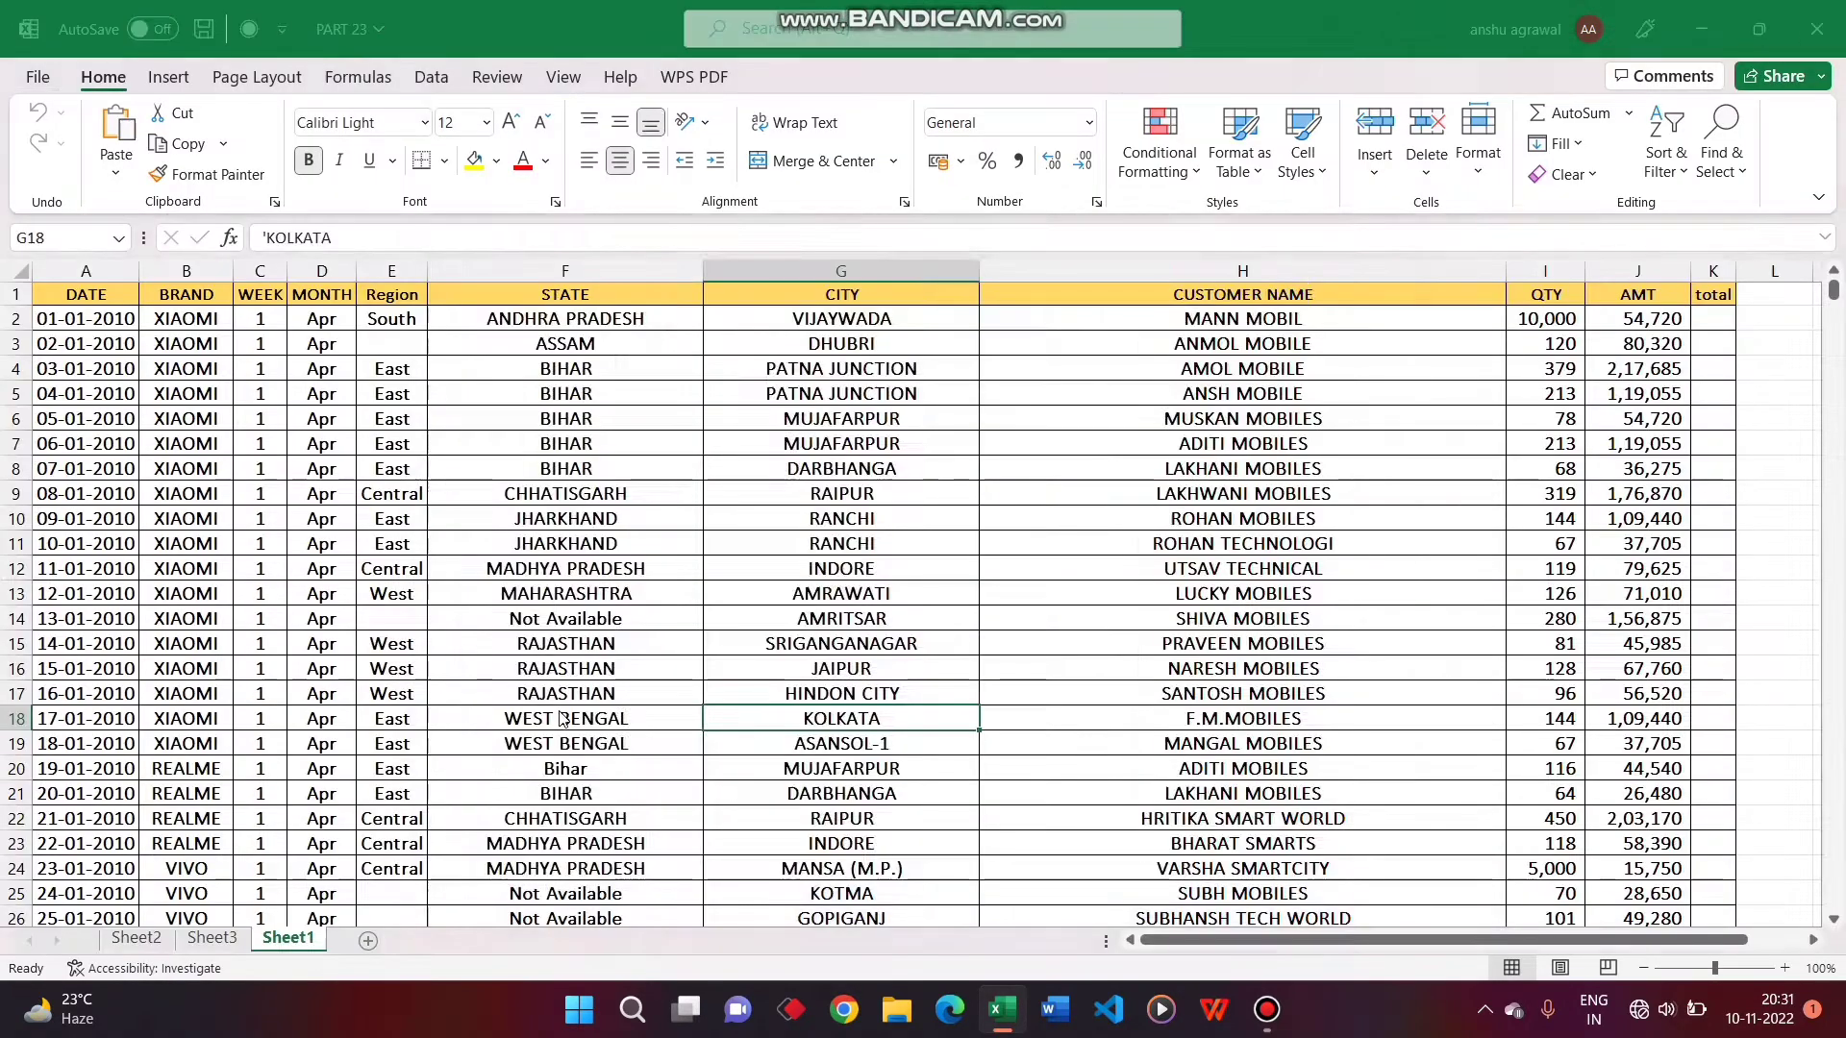
pyautogui.click(505, 407)
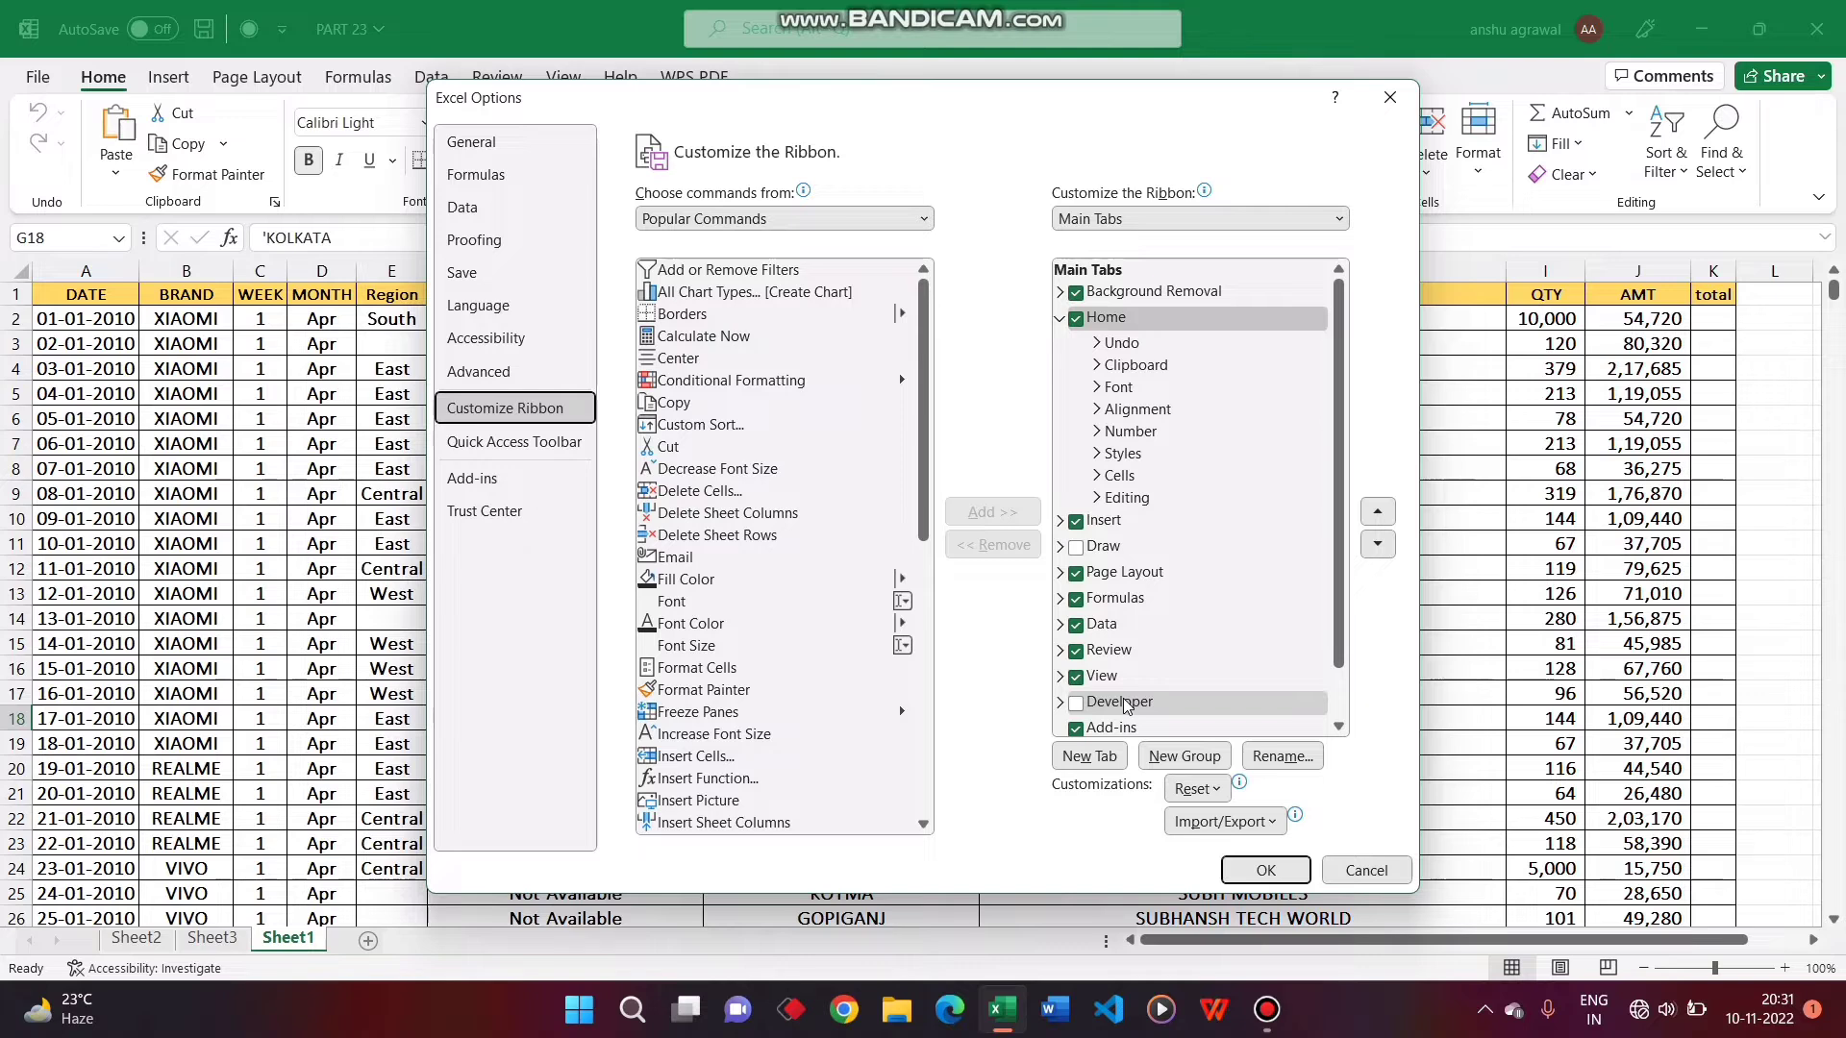
pyautogui.click(1124, 702)
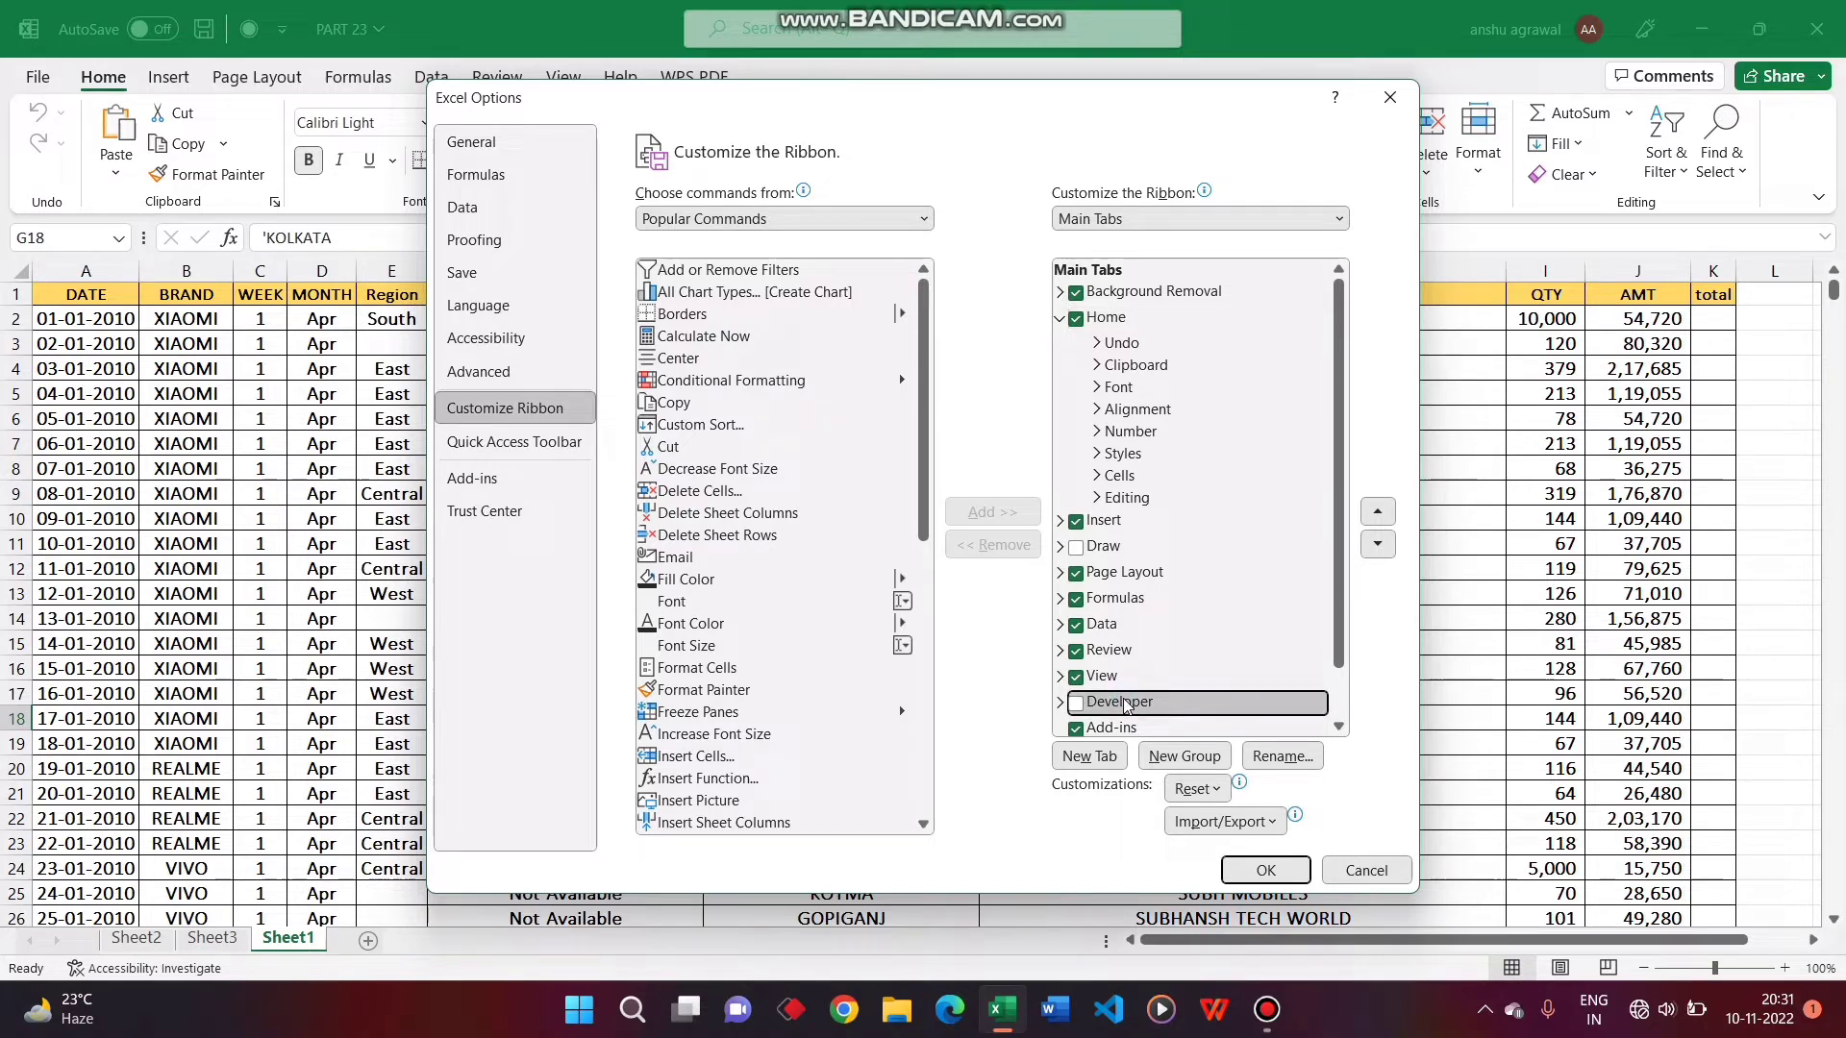
pyautogui.click(1075, 704)
pyautogui.click(1257, 872)
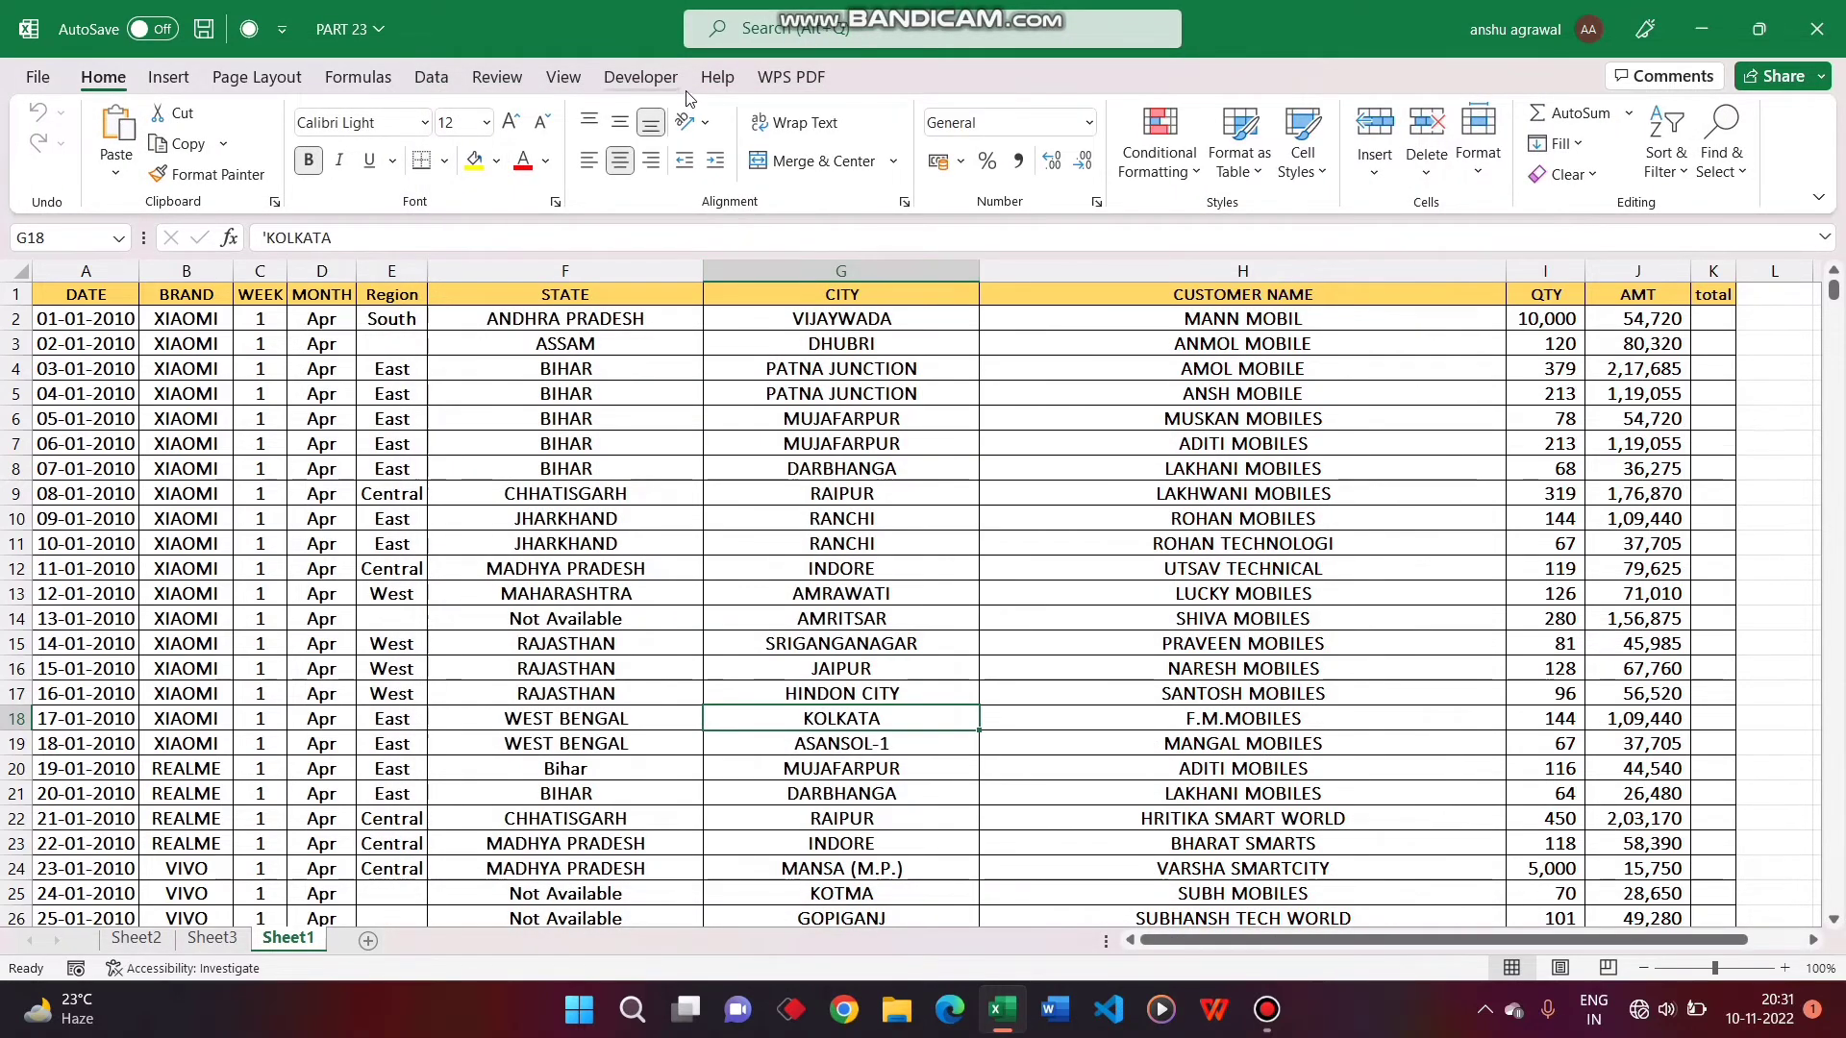
# Launch Visual Basic from the Developer tab and restore the Project Explorer listing Sheet1–Sheet3 and ThisWorkbook
pyautogui.click(658, 84)
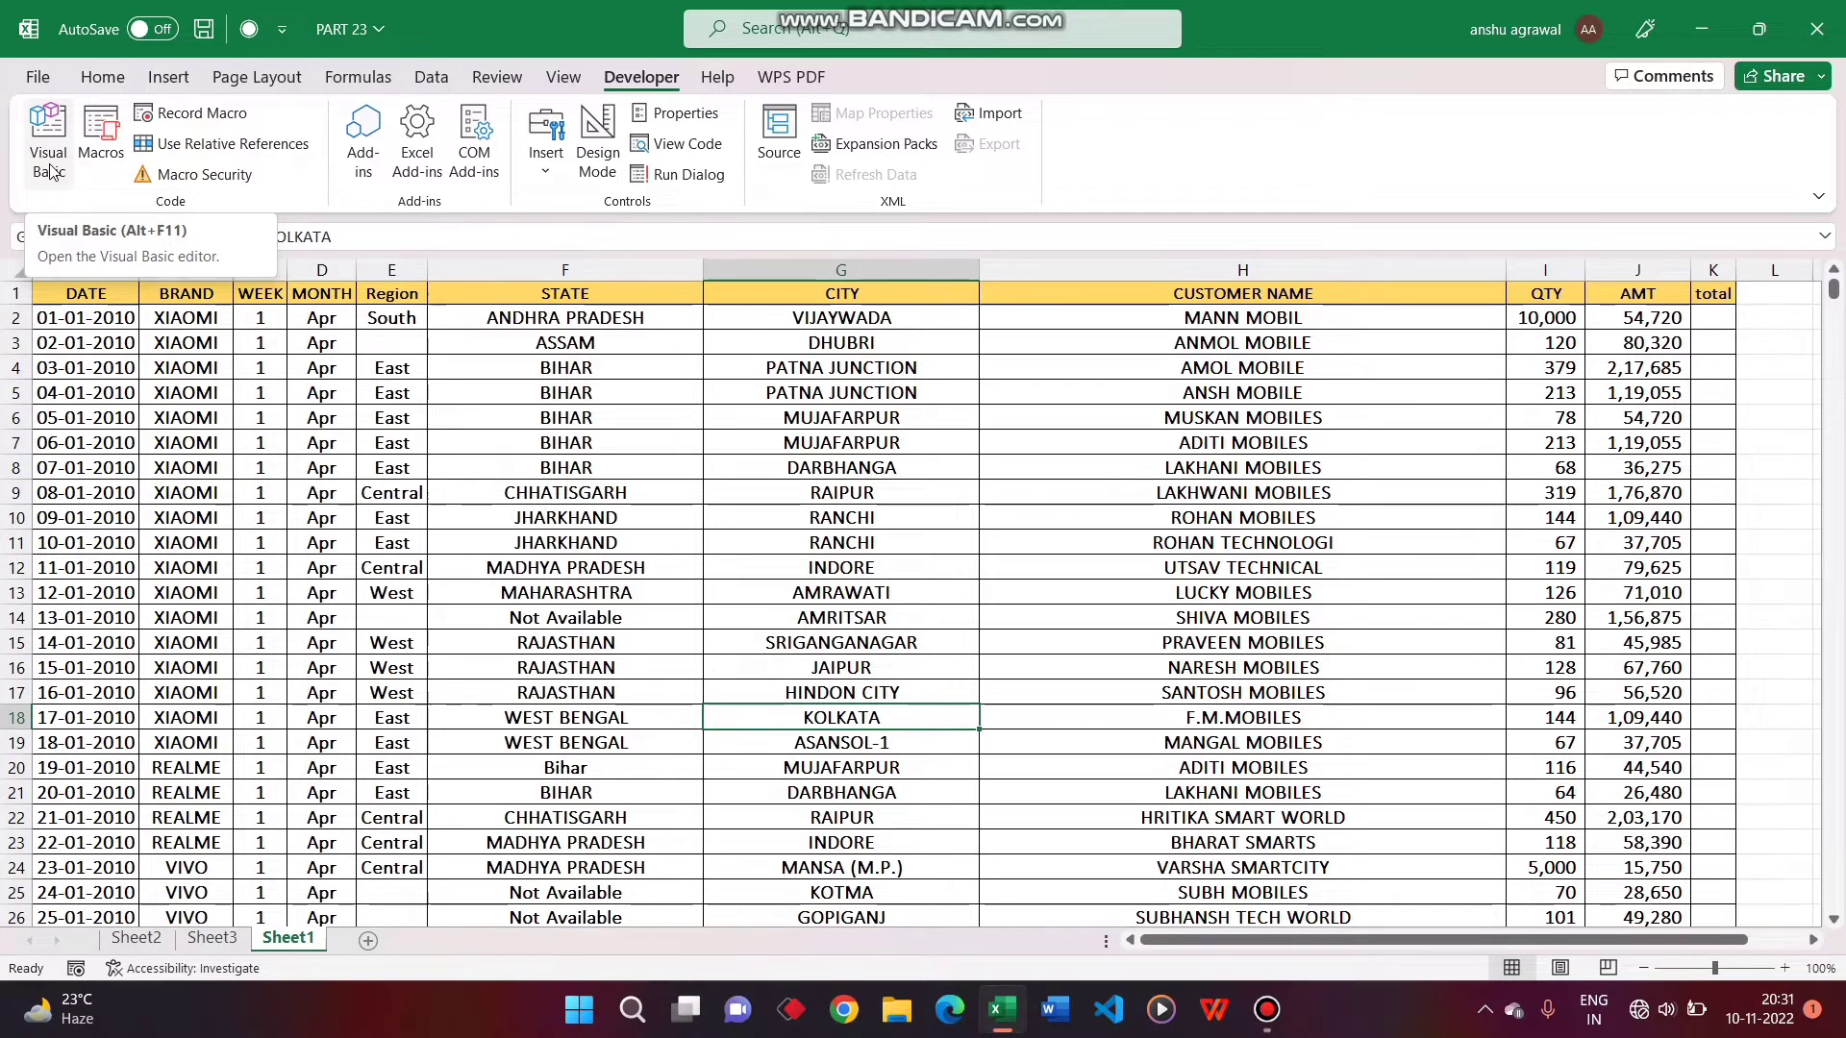
pyautogui.click(51, 170)
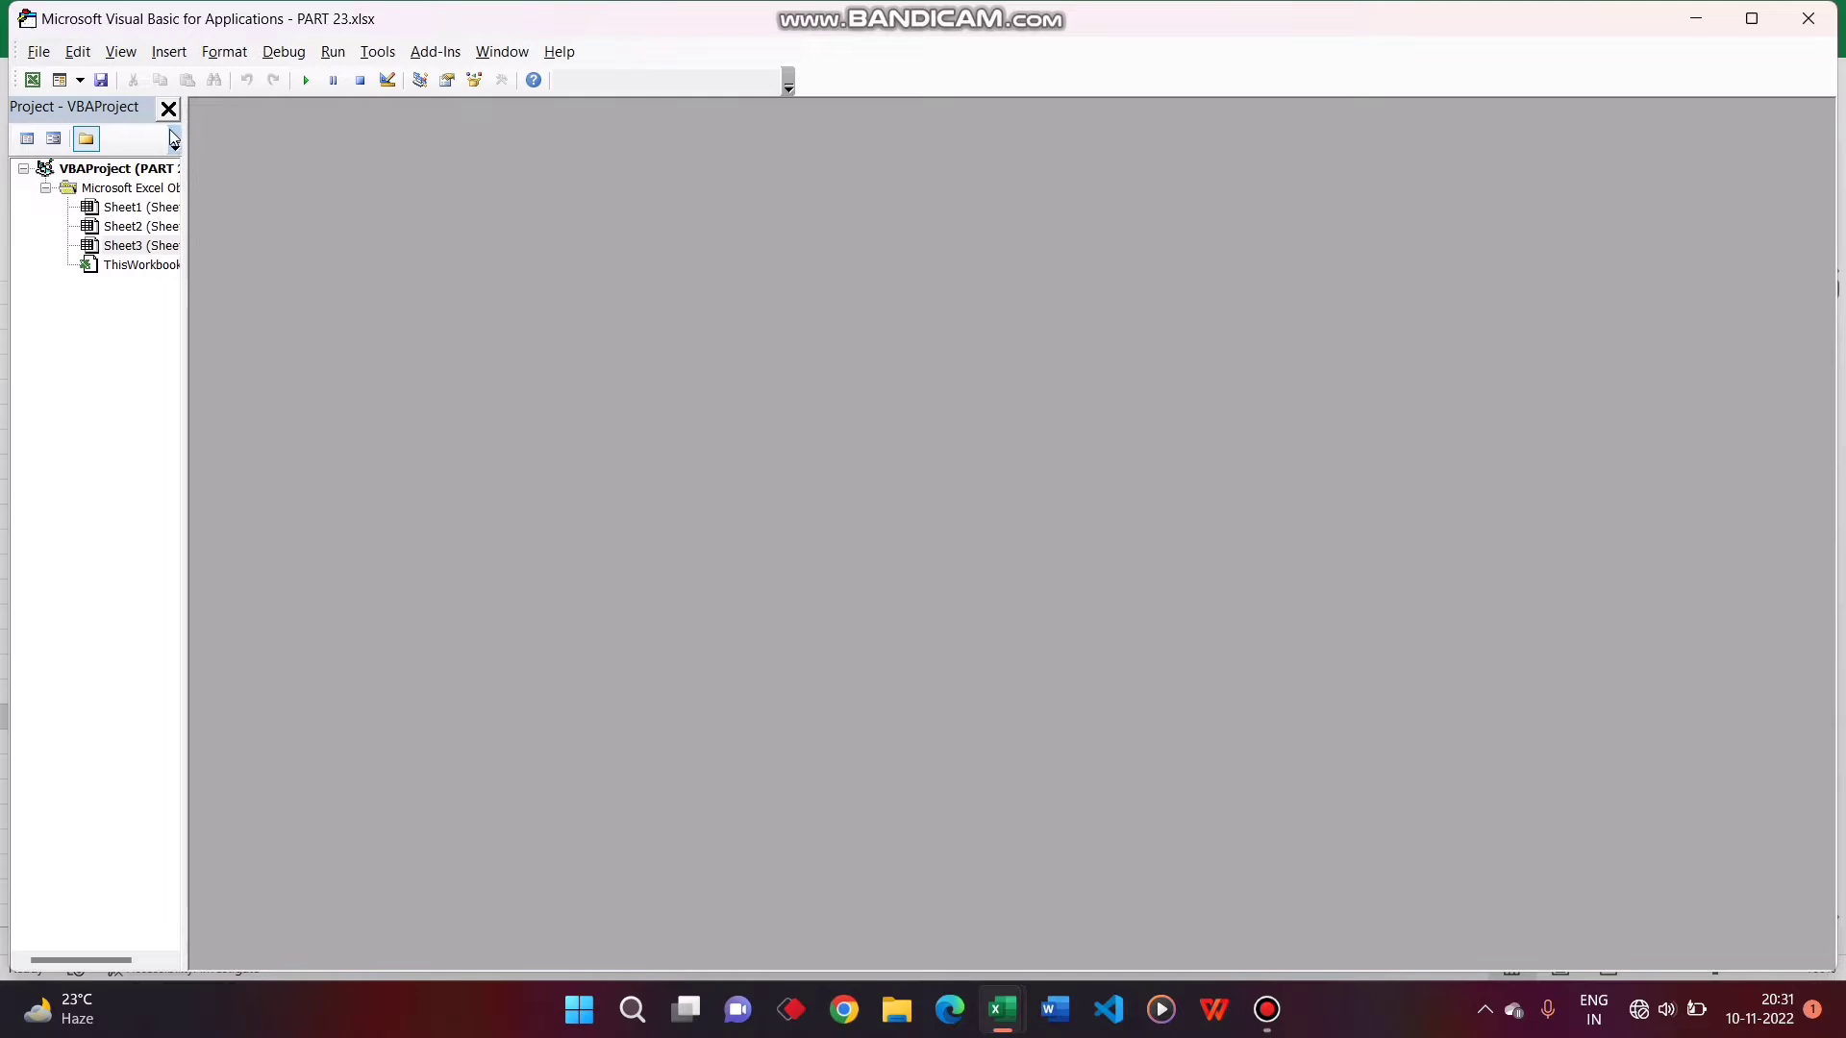
pyautogui.click(168, 108)
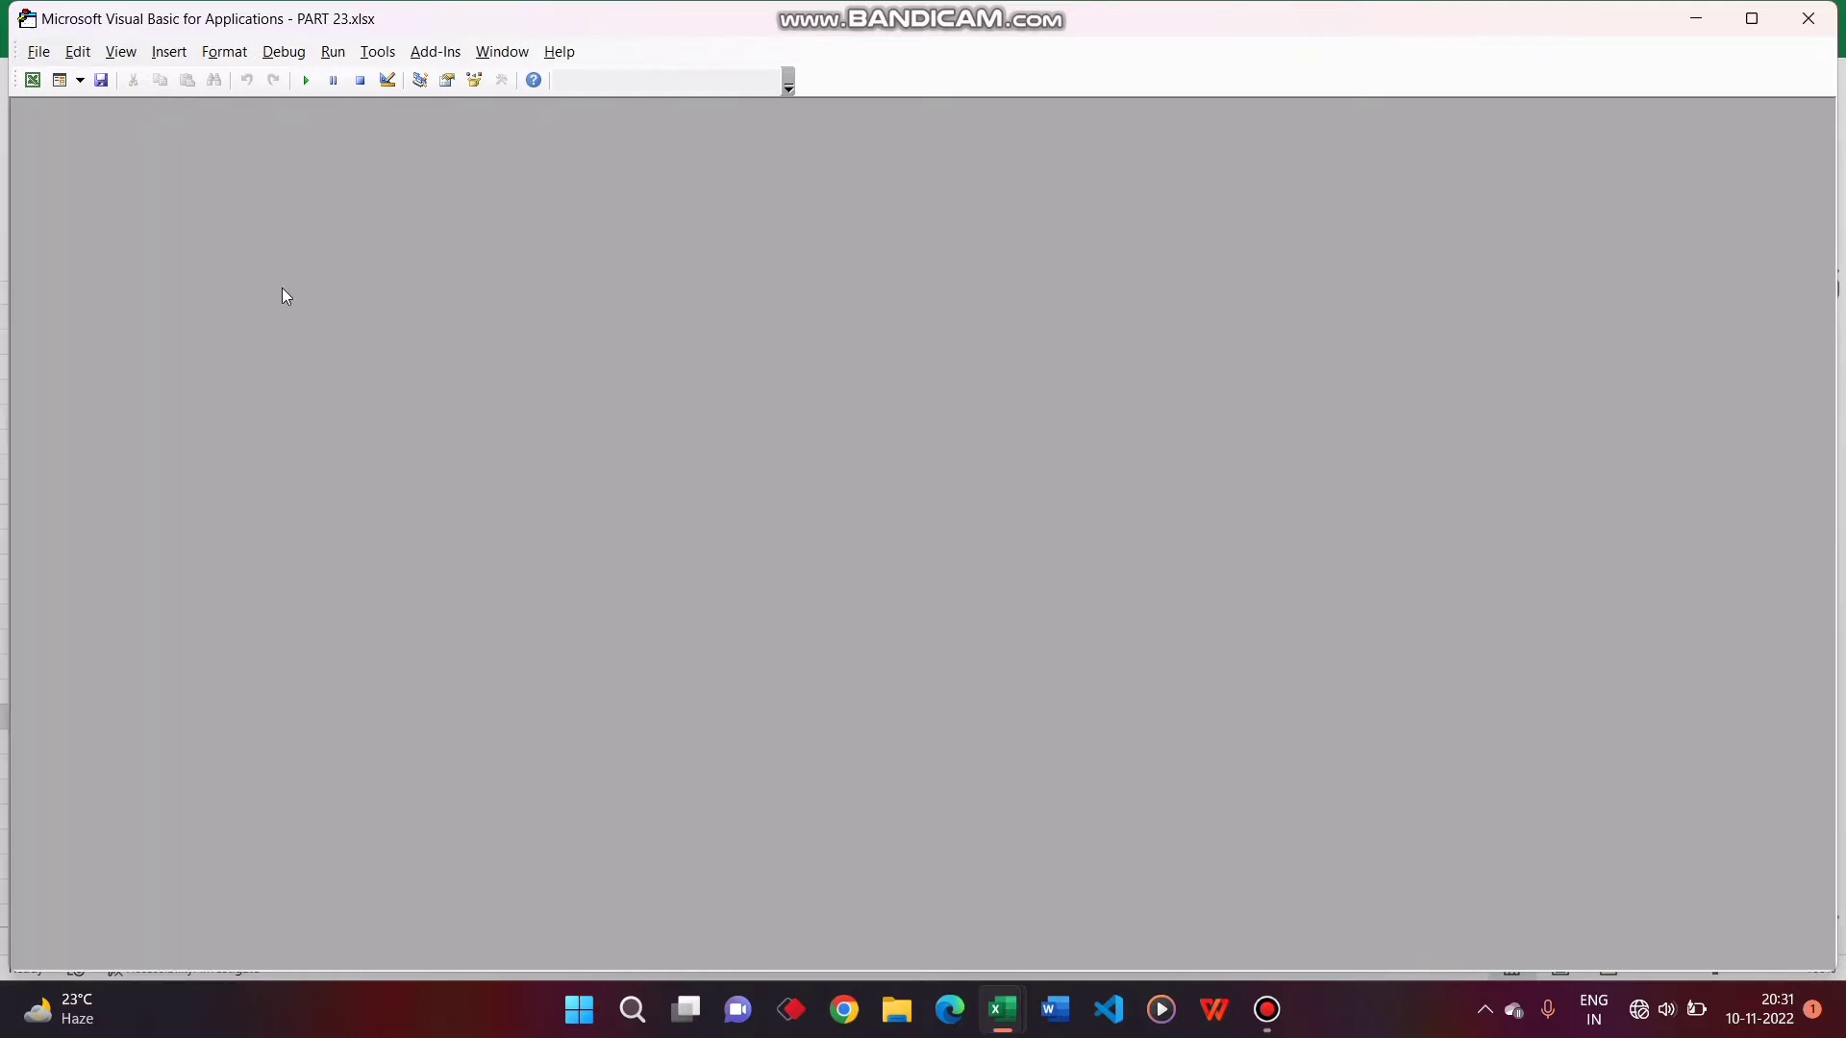
pyautogui.click(123, 54)
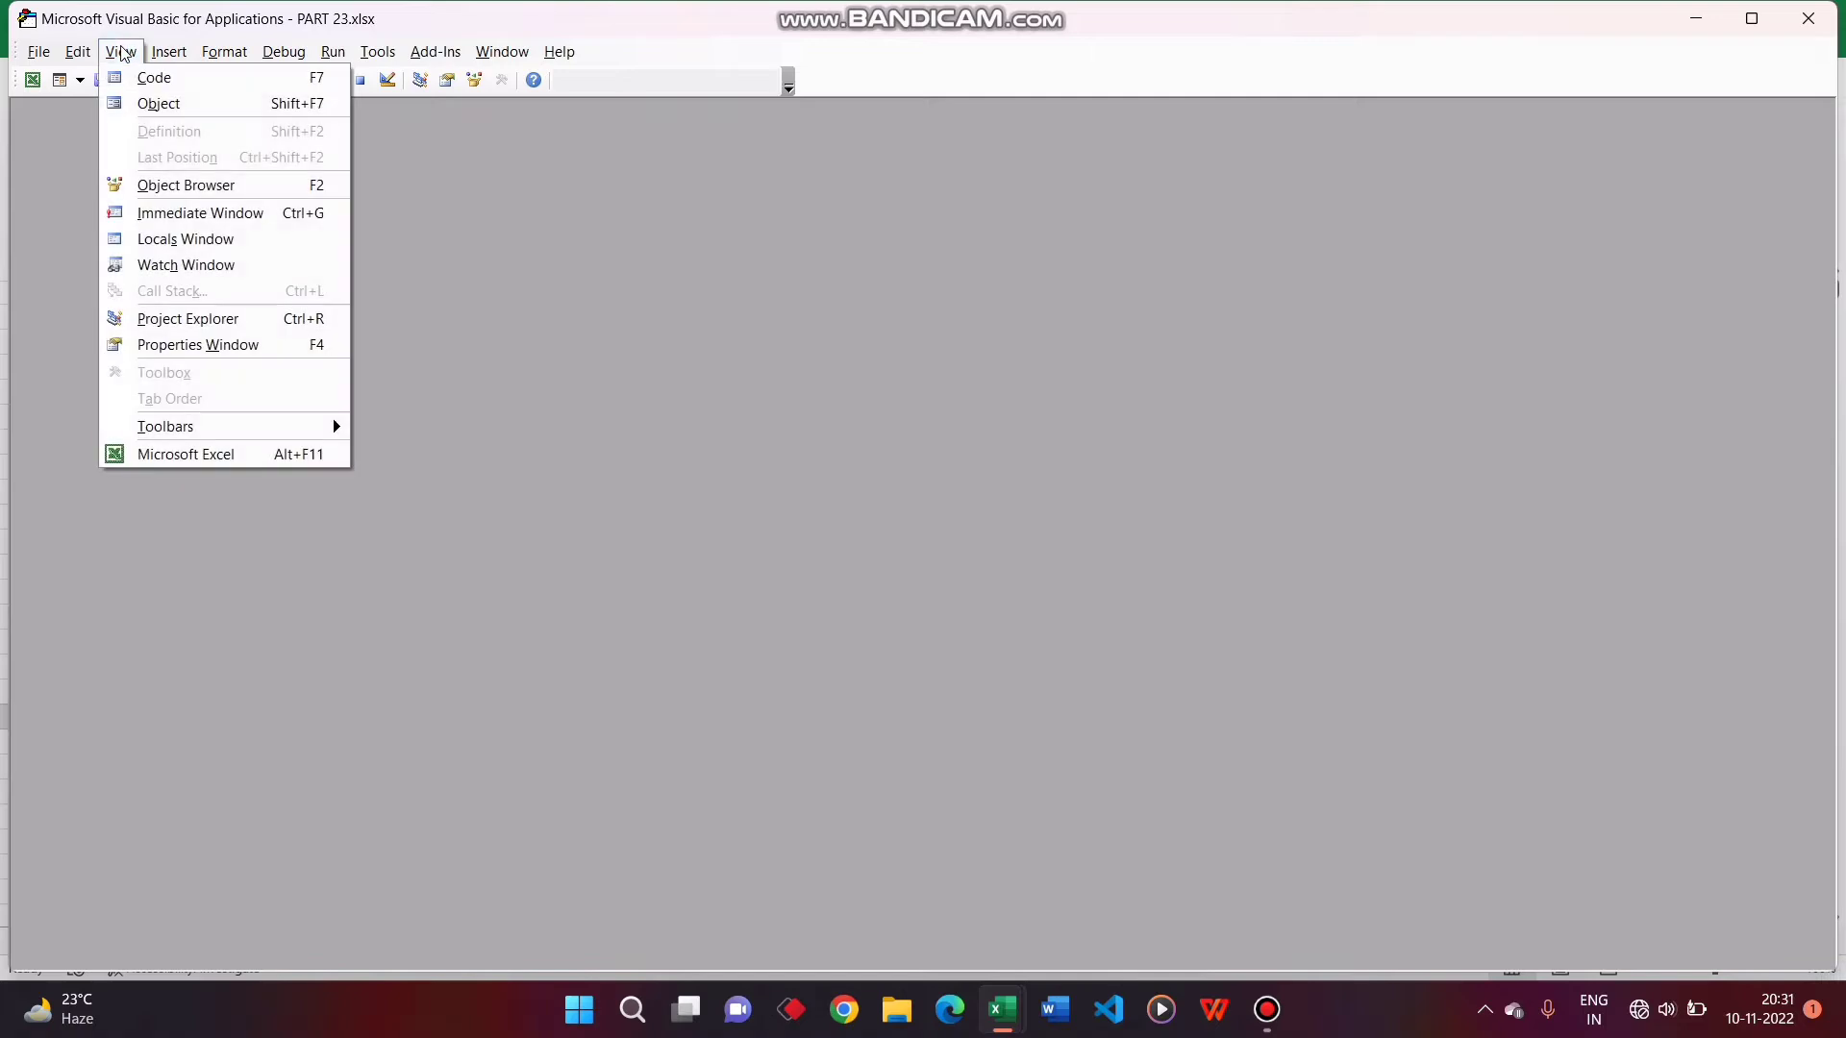
pyautogui.click(211, 318)
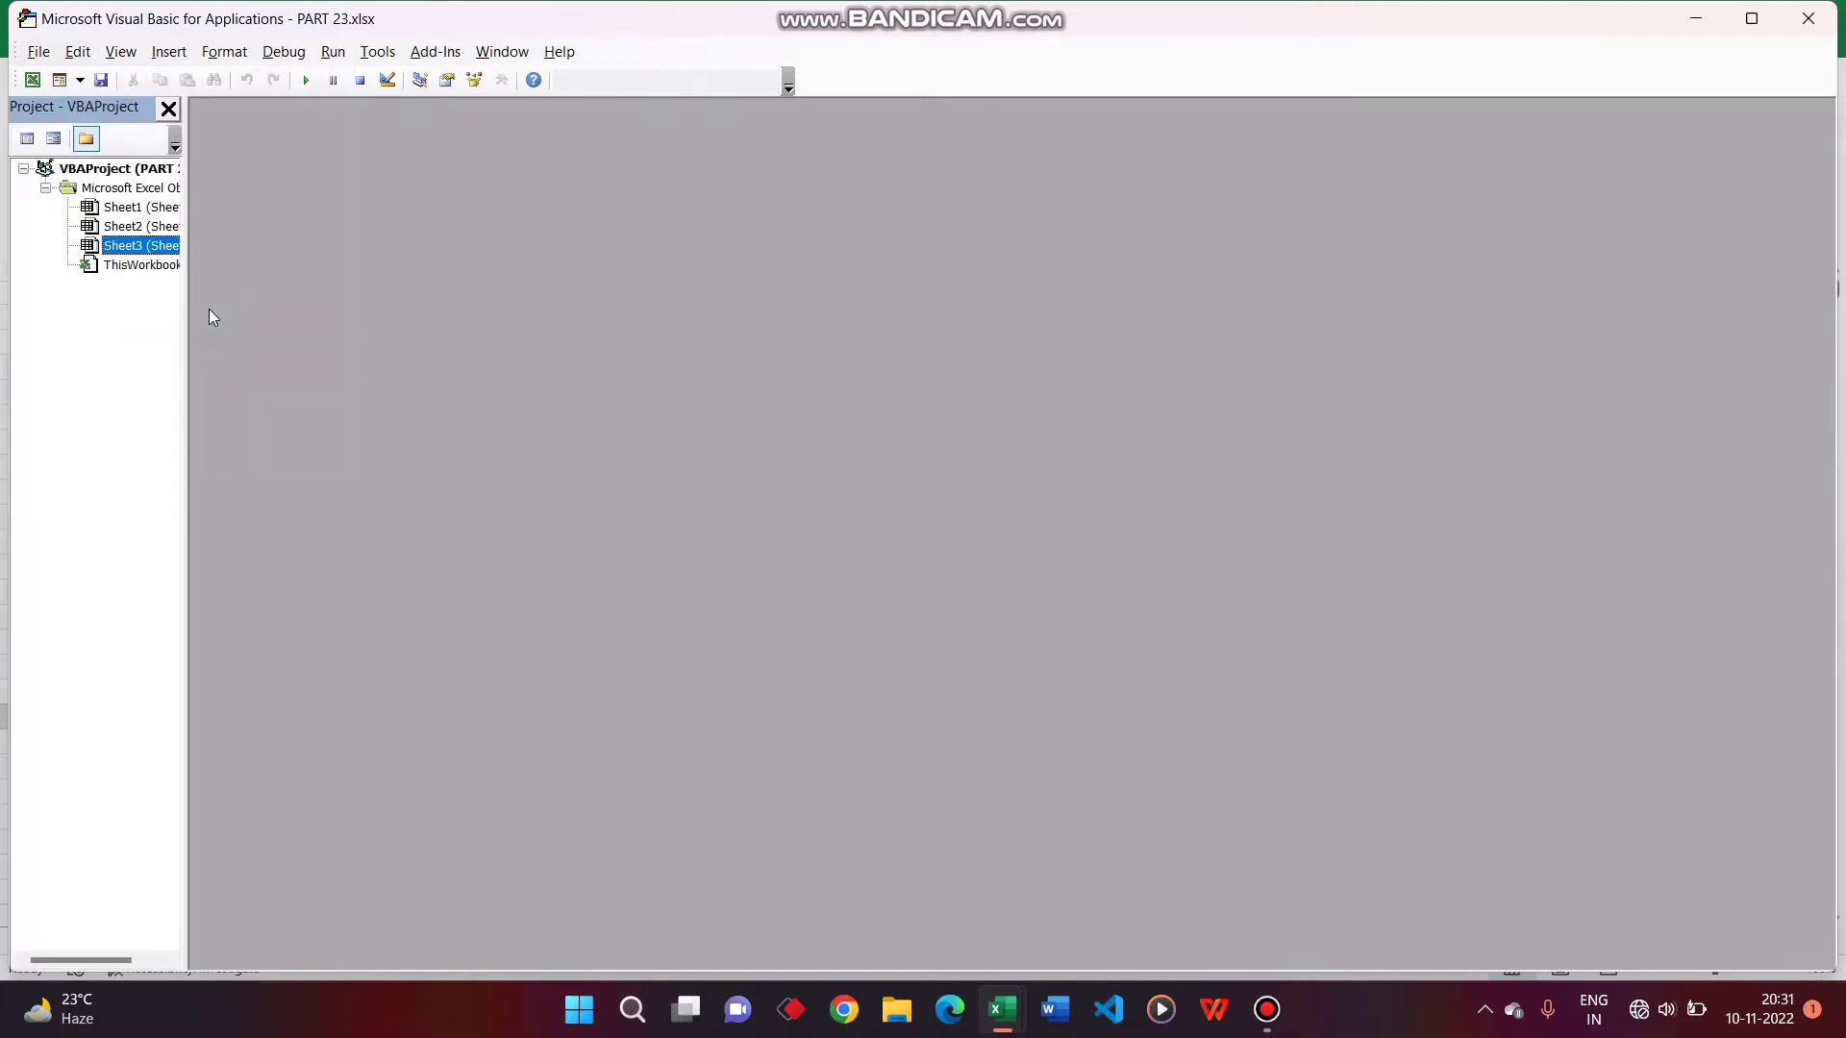
# In Sheet3's code window, pick Worksheet and Change from the dropdowns to create the Worksheet_Change stub
pyautogui.rightClick(144, 252)
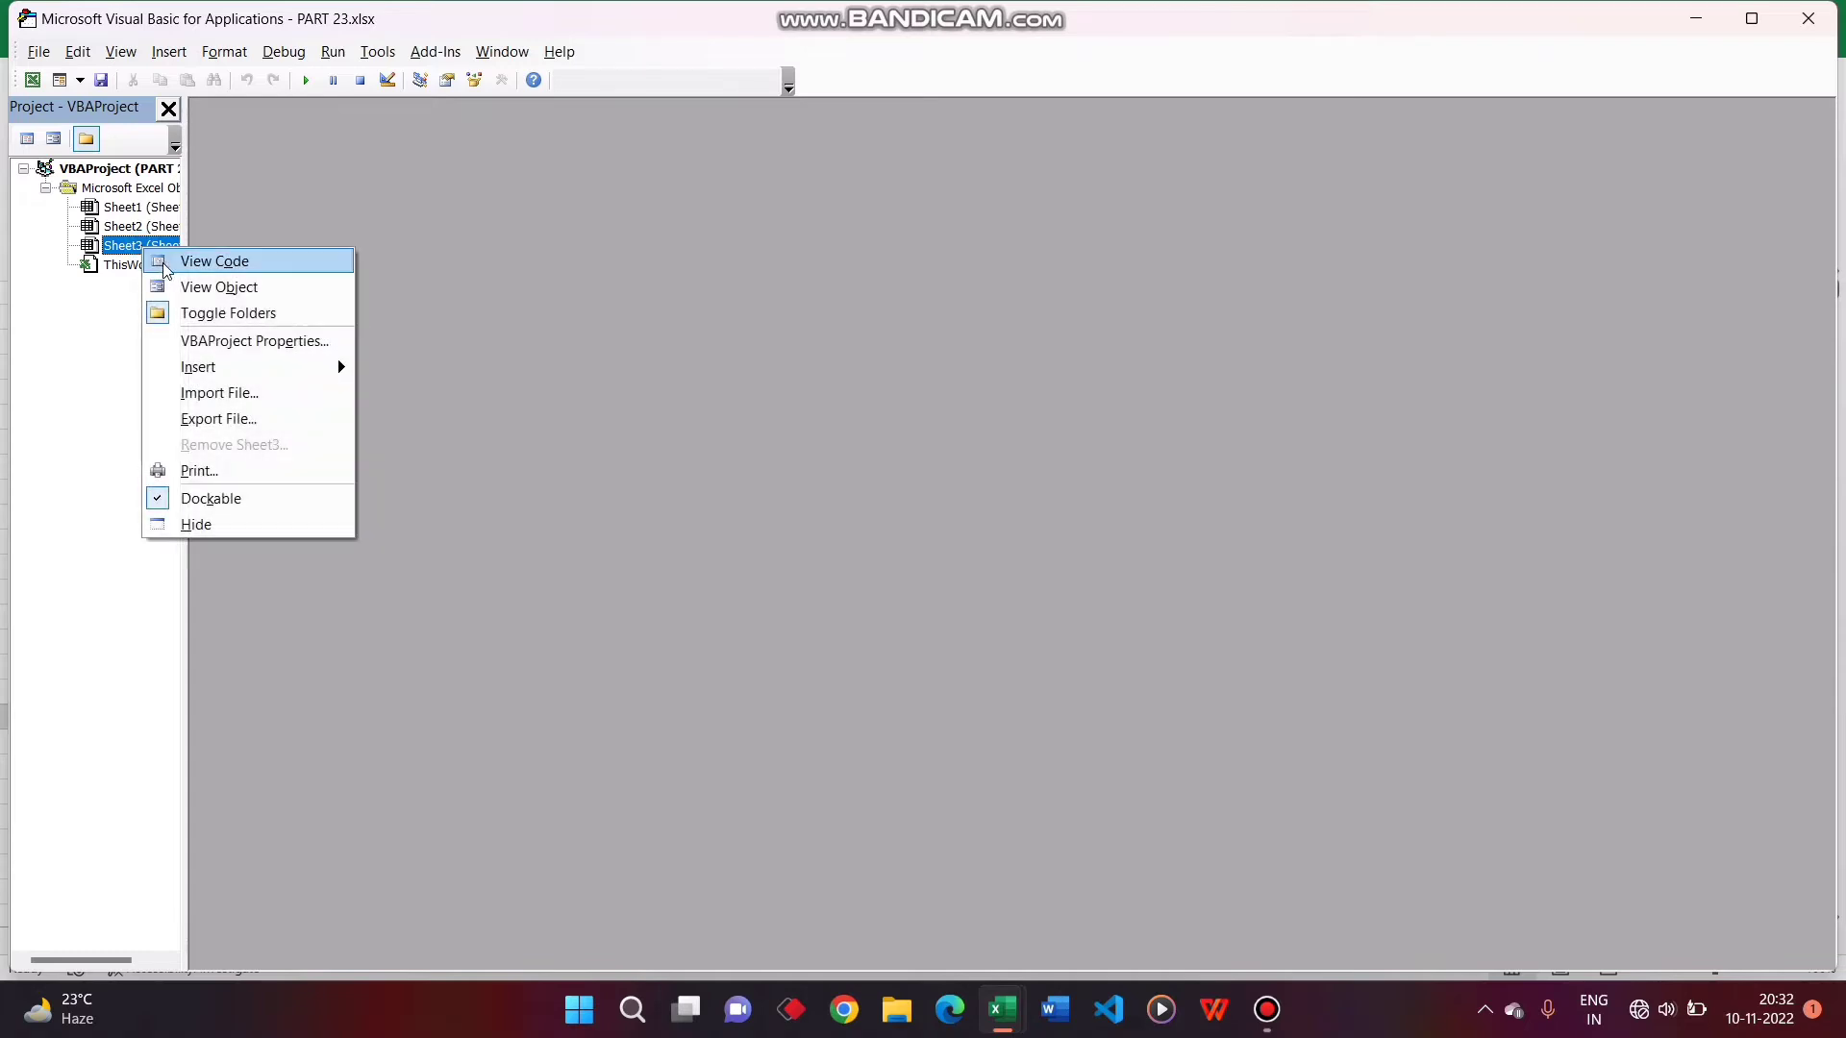
pyautogui.click(166, 264)
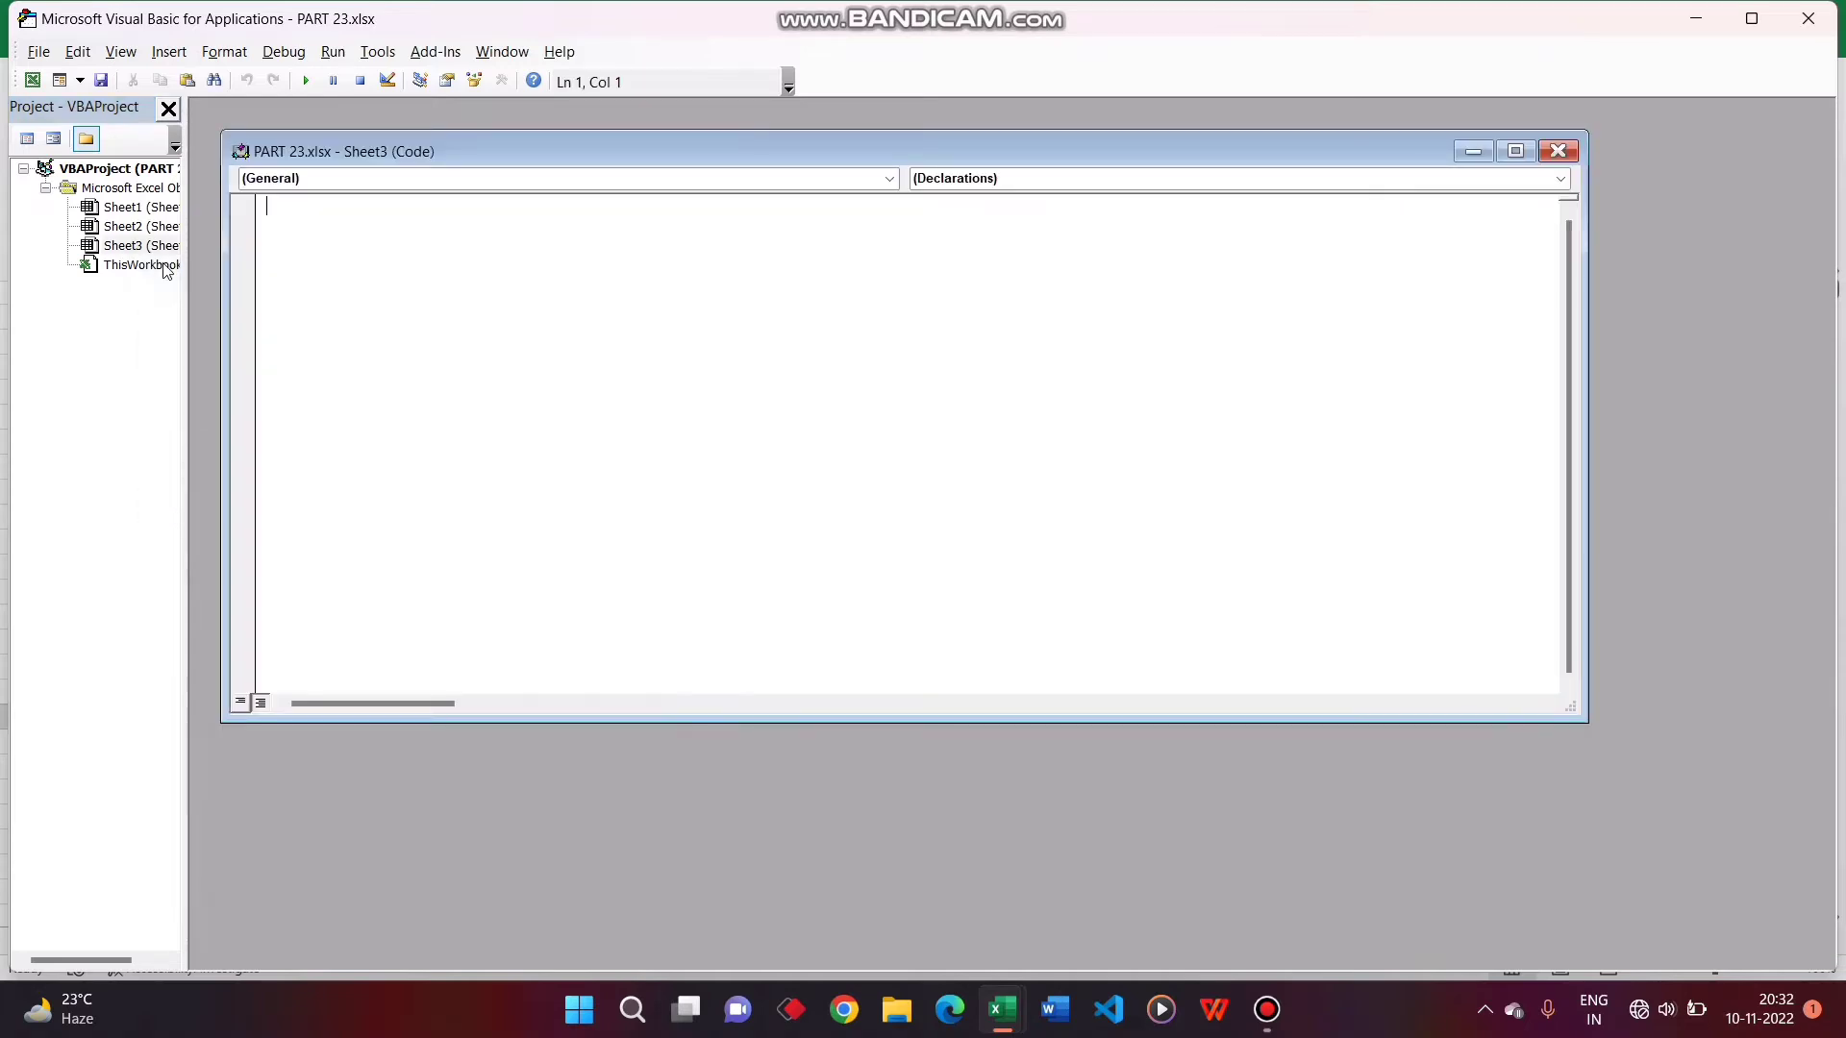
pyautogui.click(483, 182)
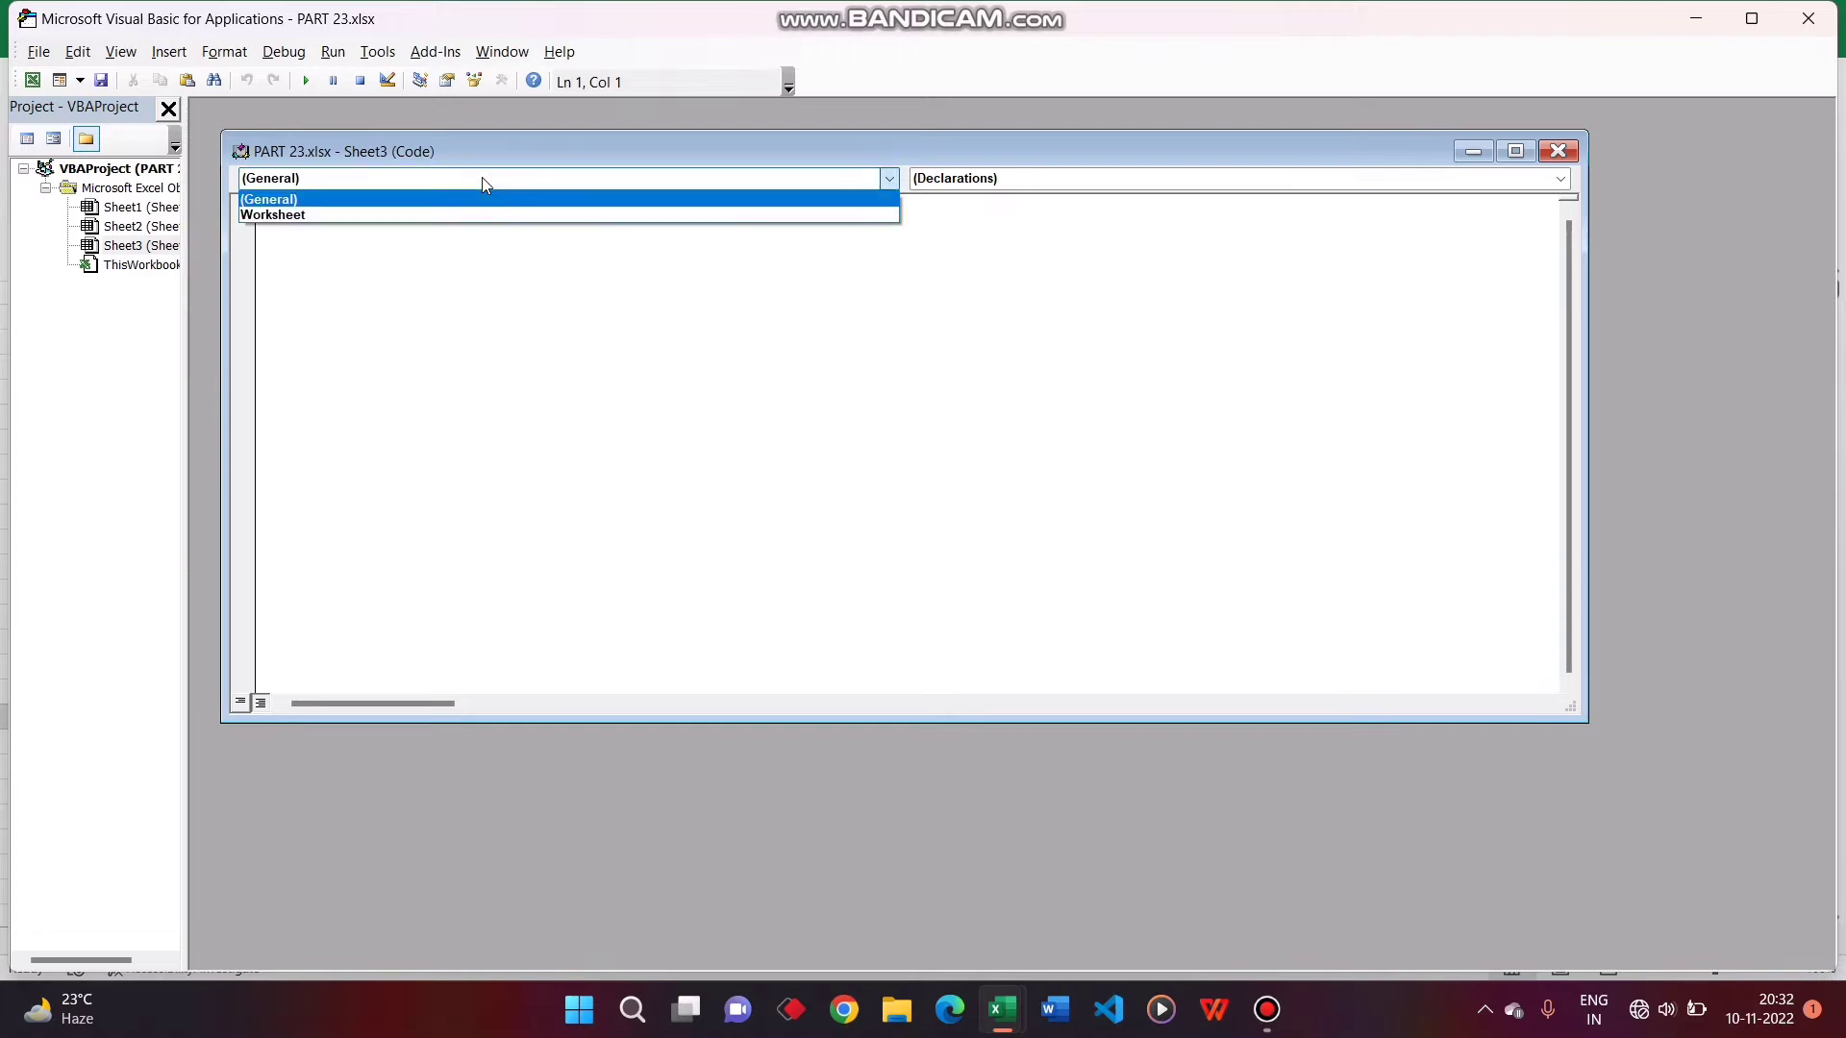
pyautogui.click(471, 228)
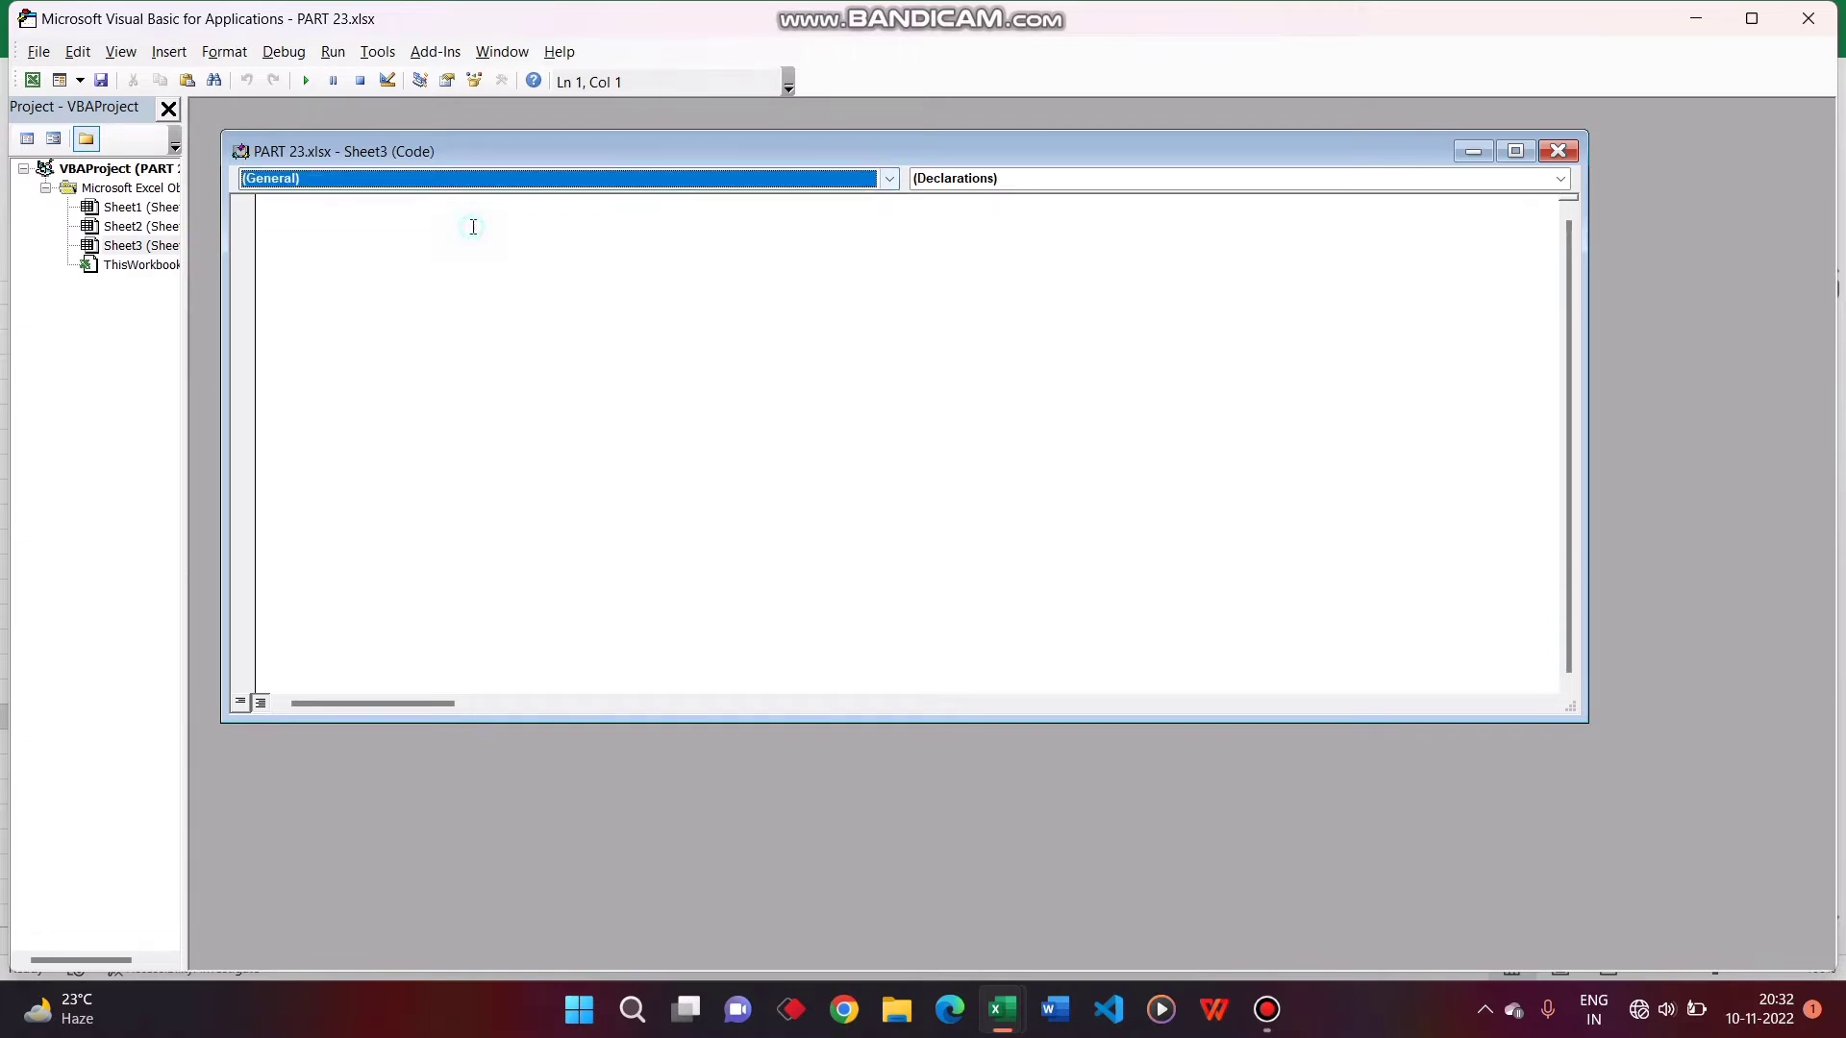
pyautogui.click(959, 187)
pyautogui.click(1107, 193)
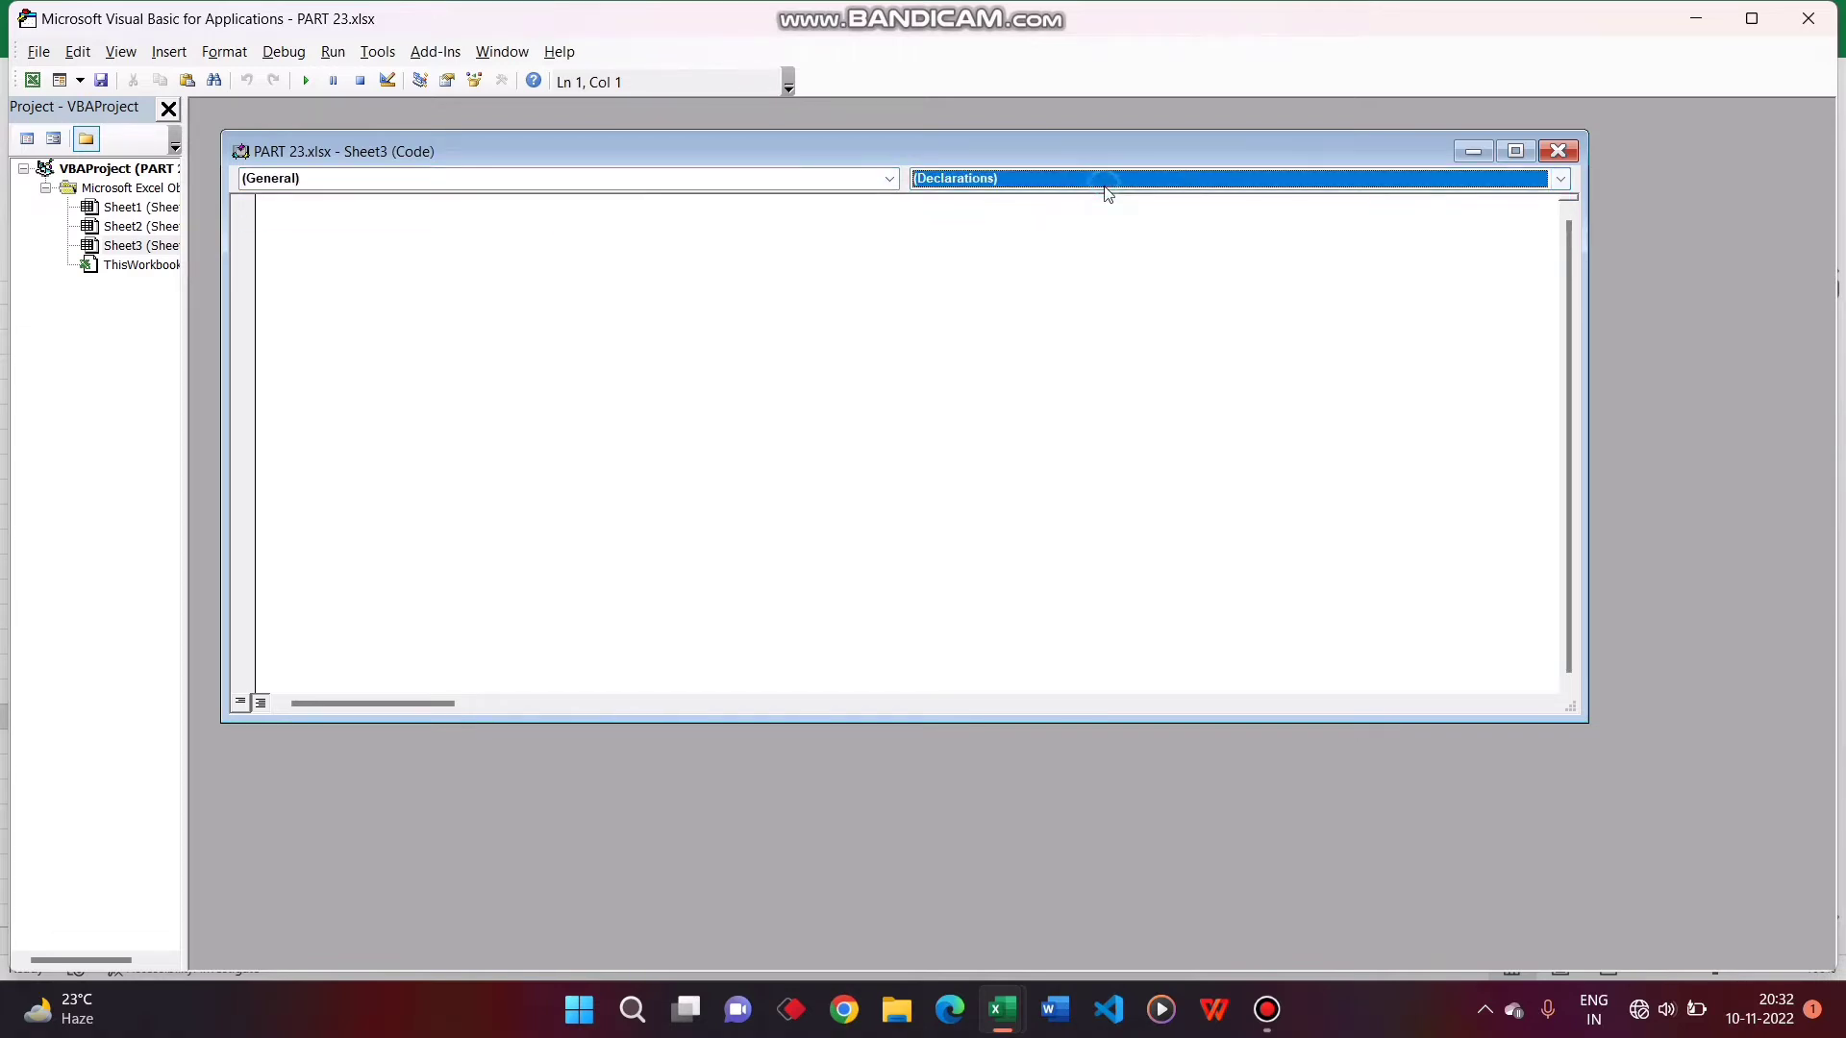
pyautogui.click(1104, 186)
pyautogui.click(404, 179)
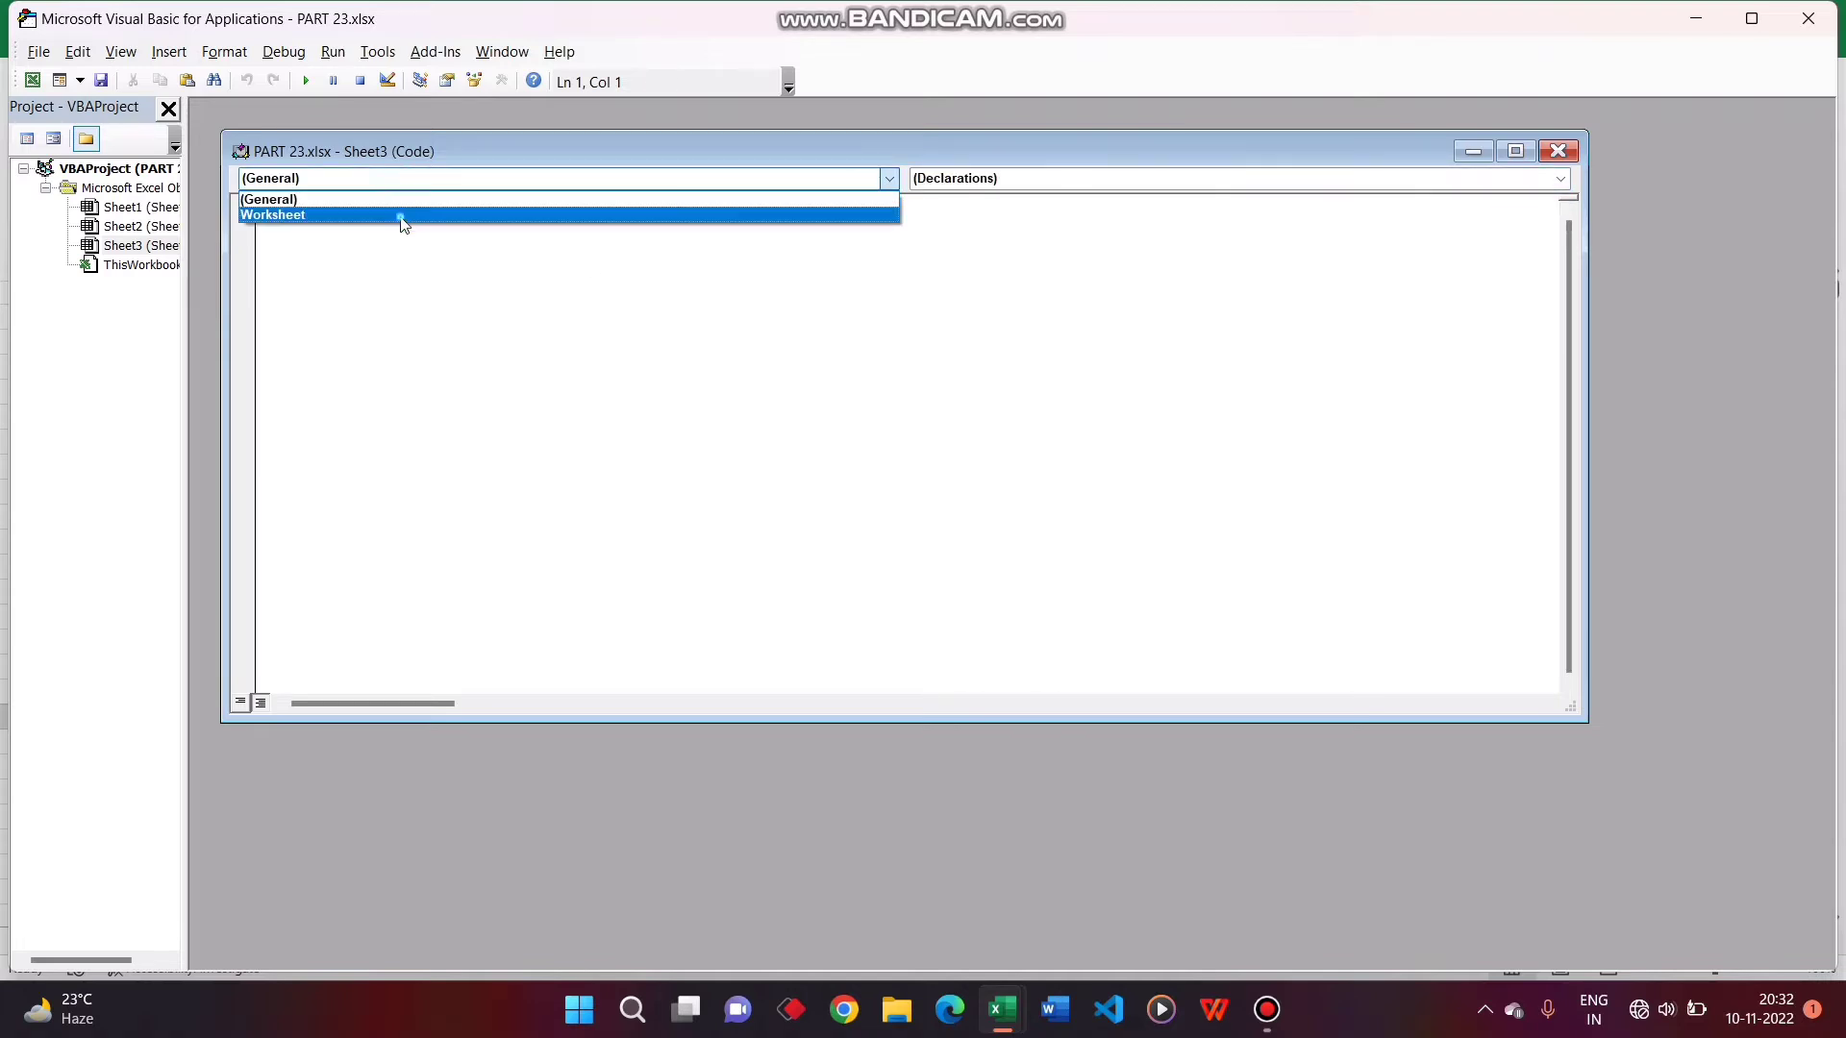
pyautogui.click(404, 215)
pyautogui.click(1035, 184)
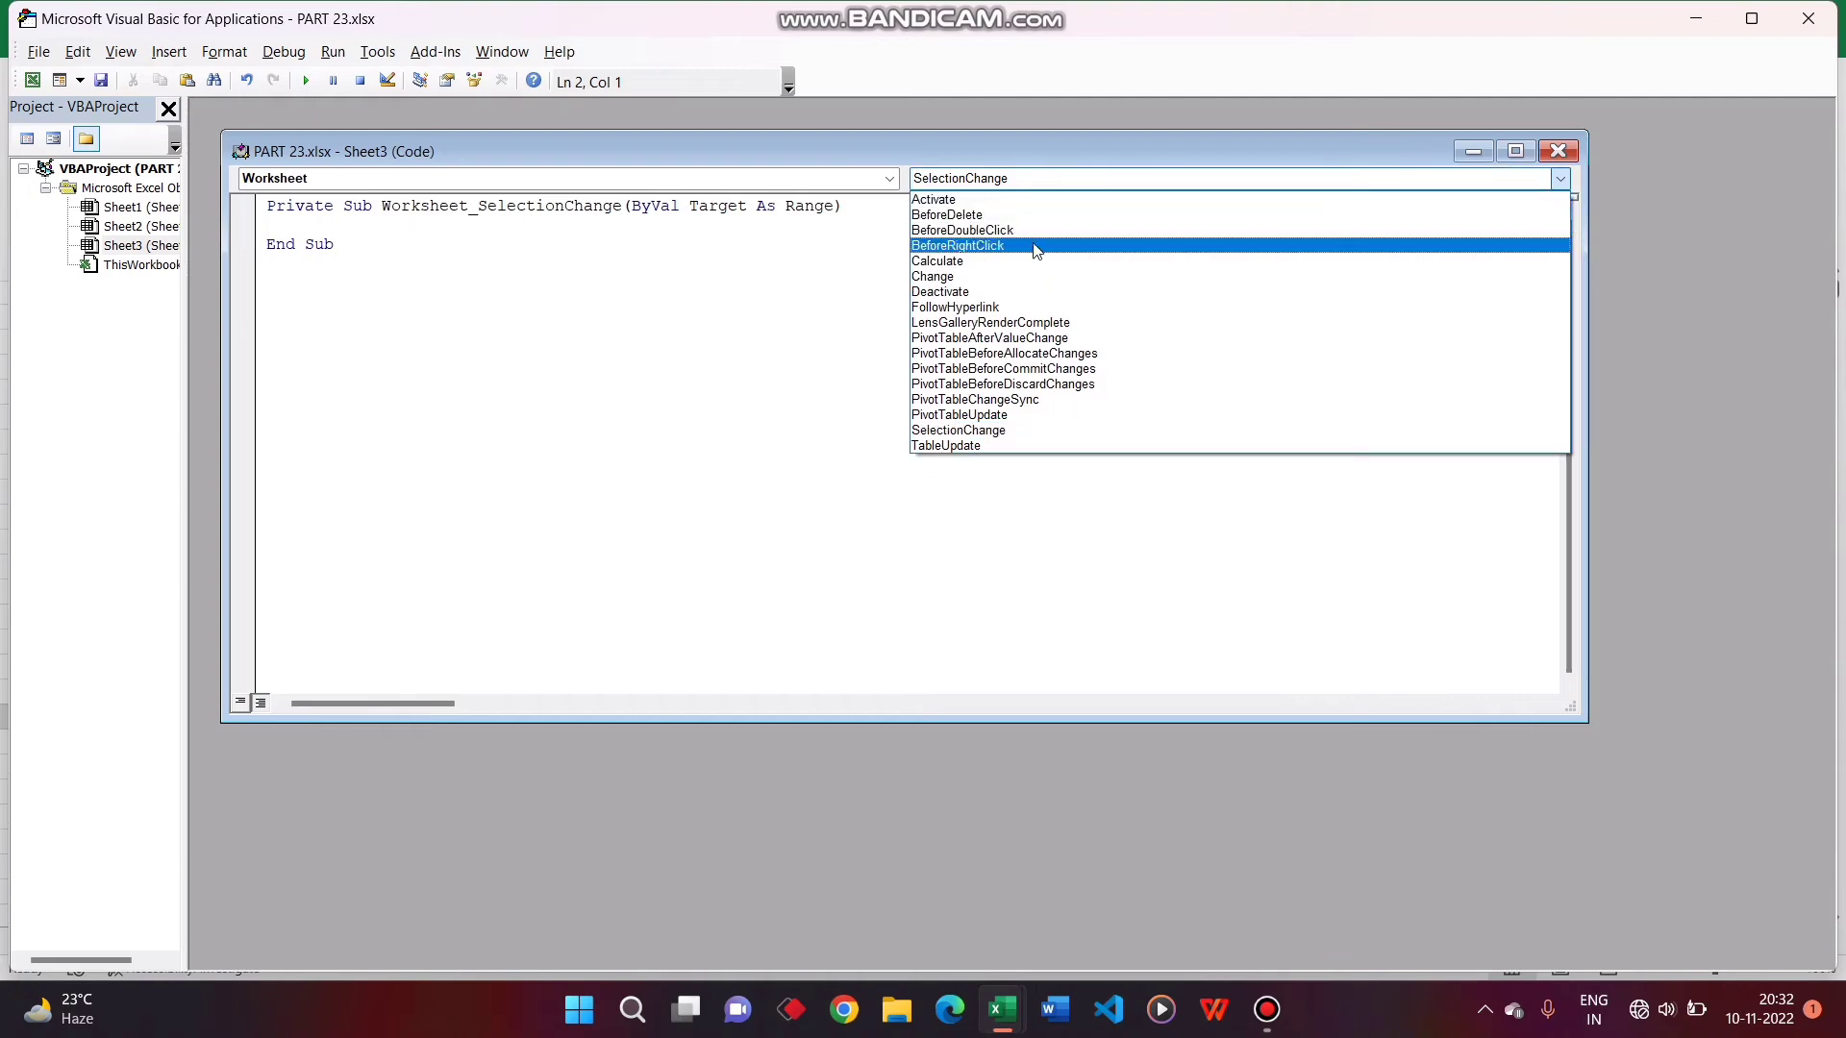
pyautogui.click(1009, 276)
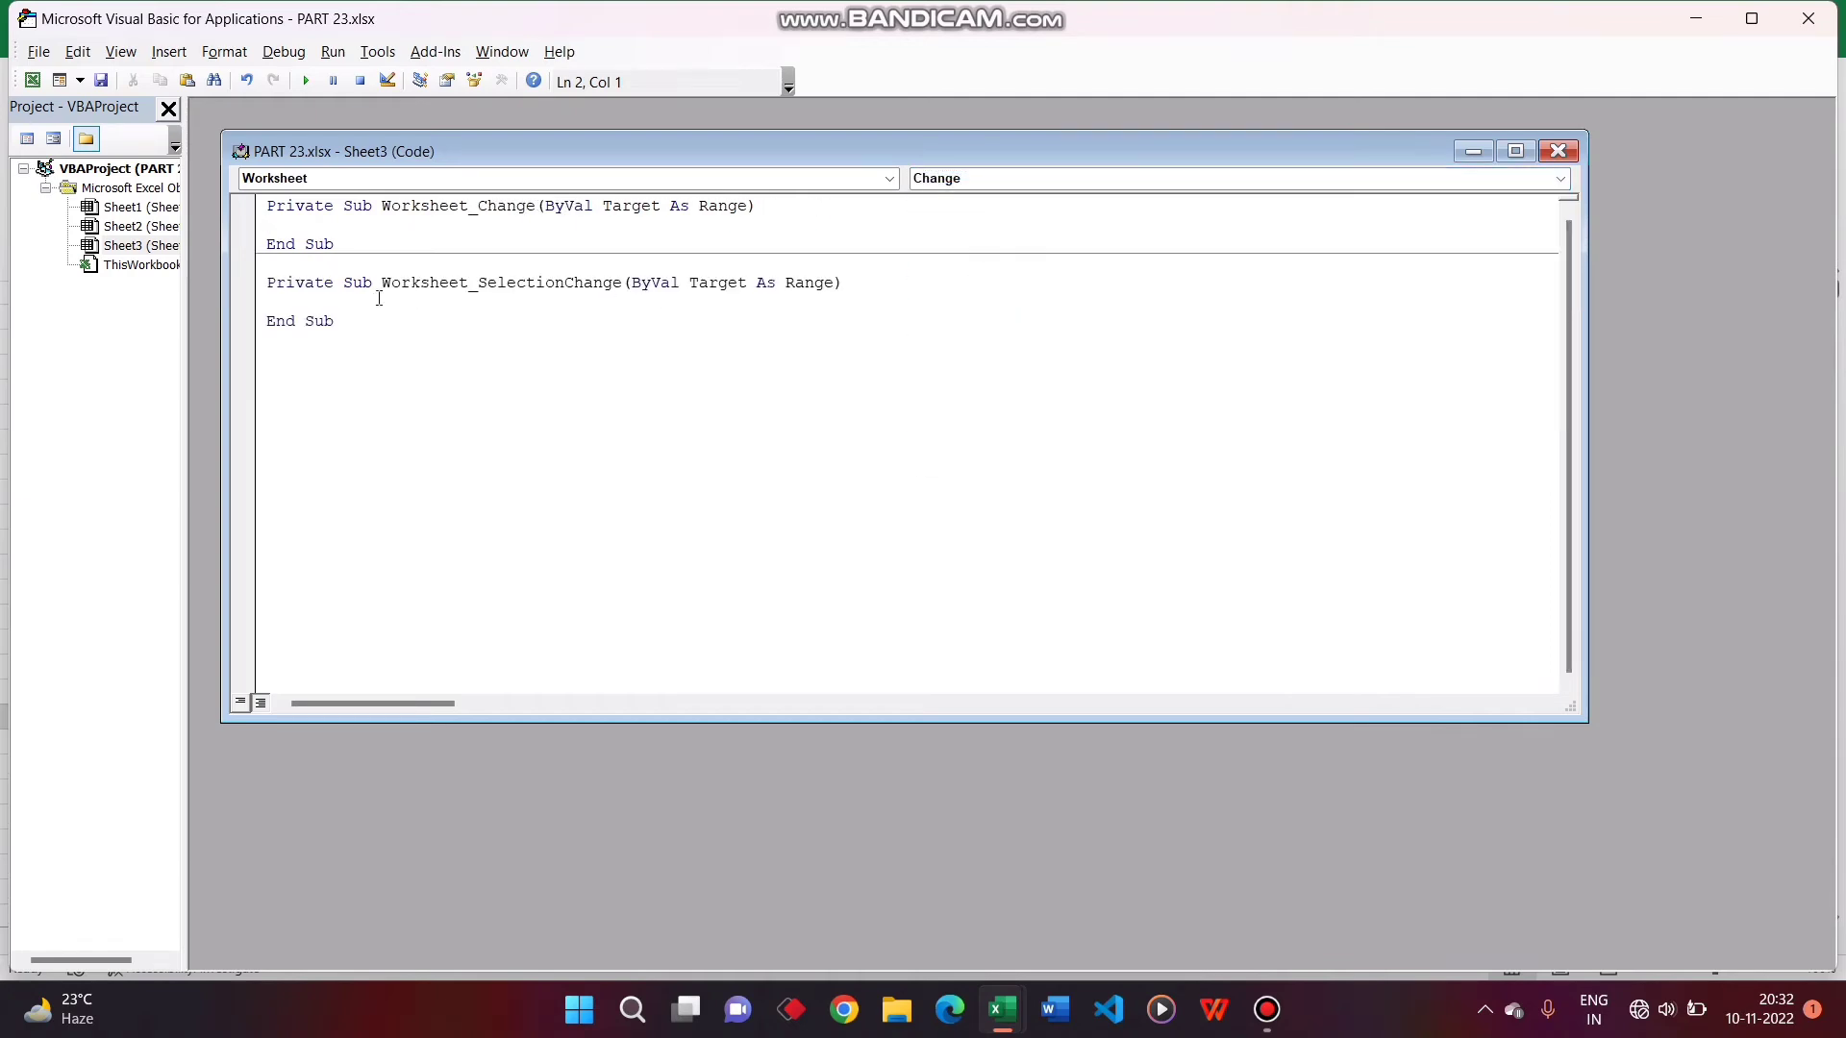
# Delete the SelectionChange stub, write ActiveWorkbook.RefreshAll inside Worksheet_Change, and return to Excel
pyautogui.moveTo(269, 283); pyautogui.dragTo(345, 344)
pyautogui.press('Delete')
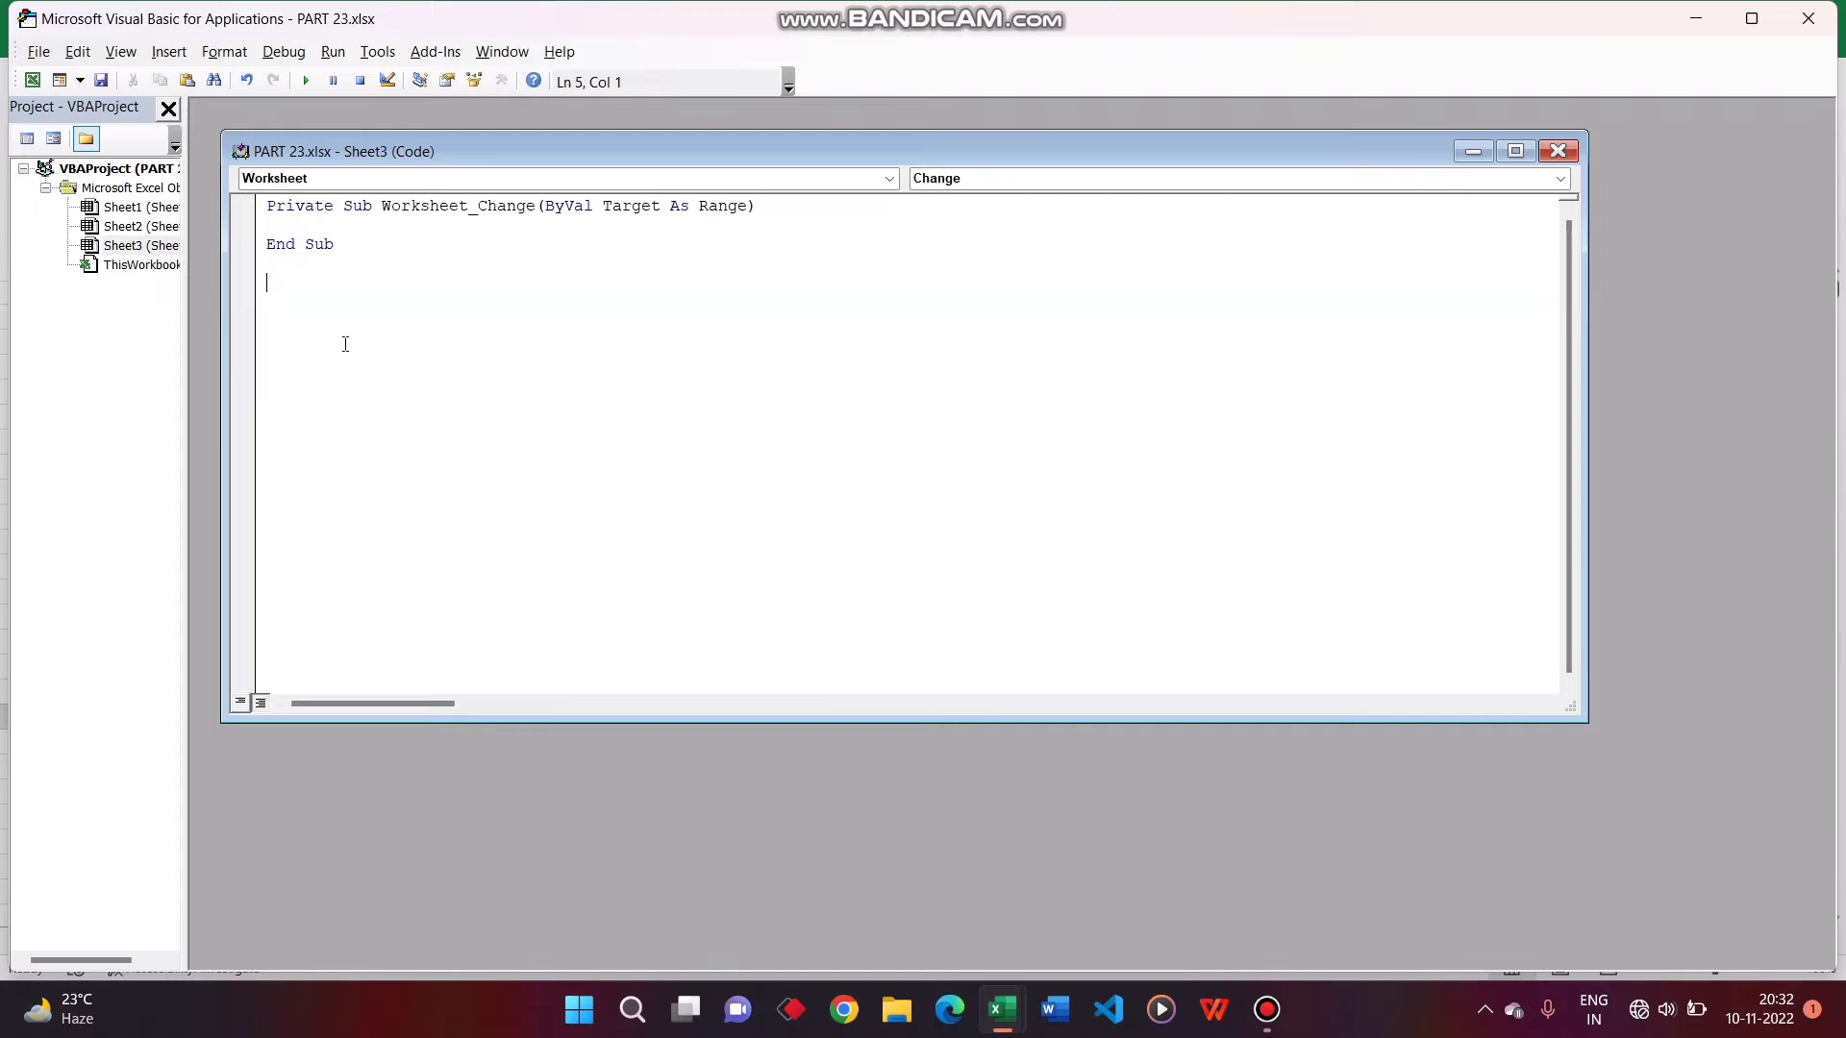
pyautogui.click(311, 229)
pyautogui.press('Return')
pyautogui.press('Return')
pyautogui.write('ACTIV')
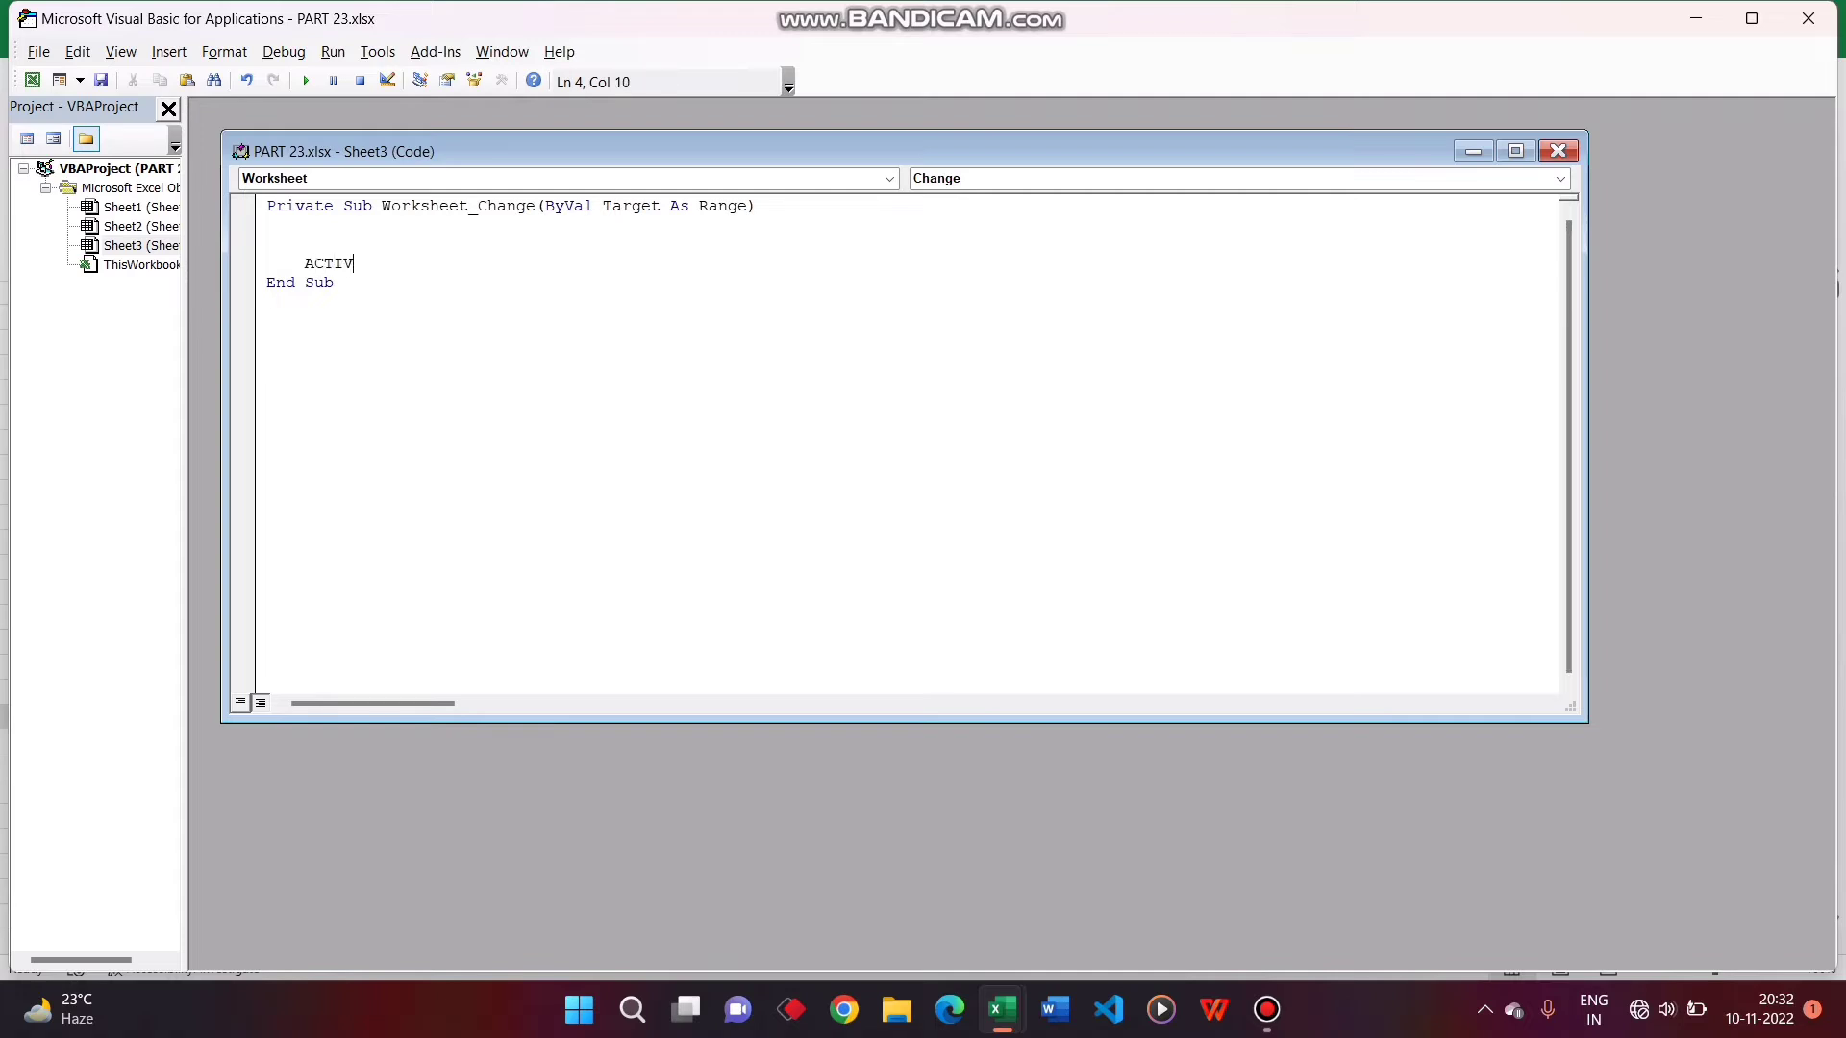
pyautogui.press('BackSpace')
pyautogui.press('BackSpace')
pyautogui.press('BackSpace')
pyautogui.press('BackSpace')
pyautogui.press('BackSpace')
pyautogui.press('BackSpace')
pyautogui.write('AC')
pyautogui.write('TIVEWORK')
pyautogui.write('BOOK.')
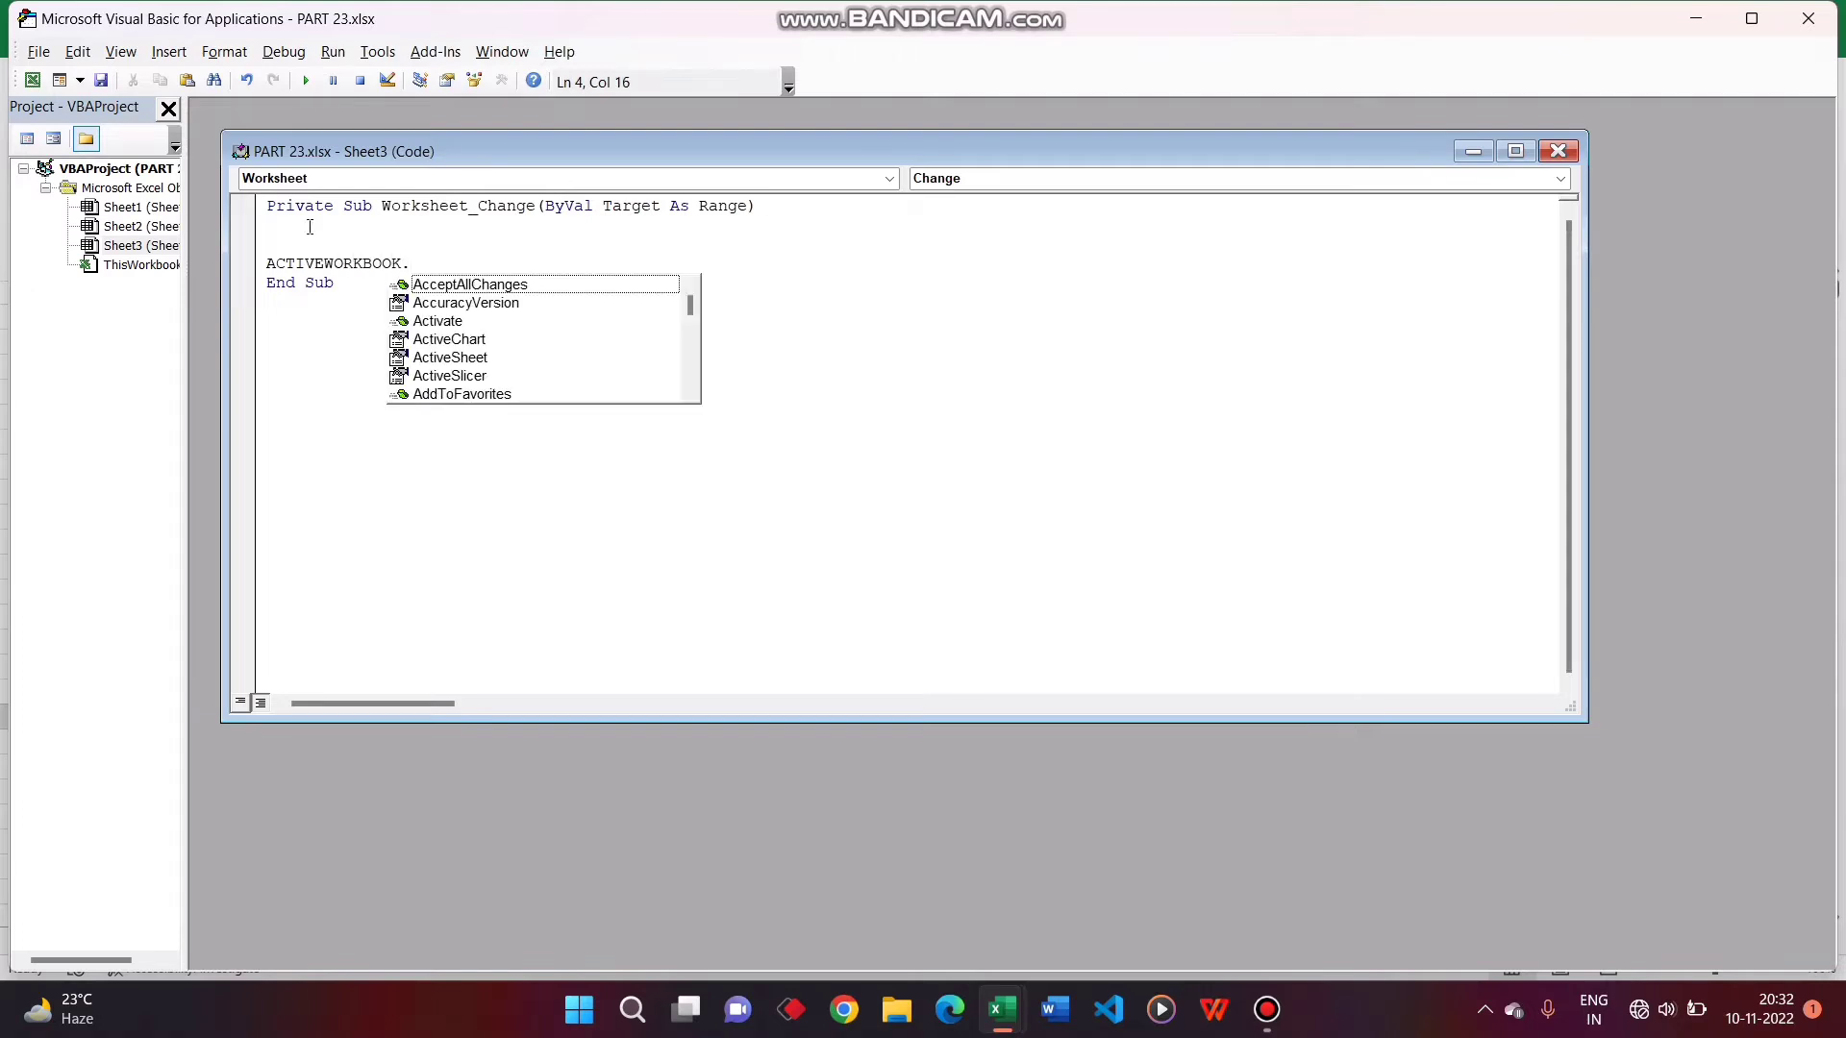
pyautogui.write('REFR')
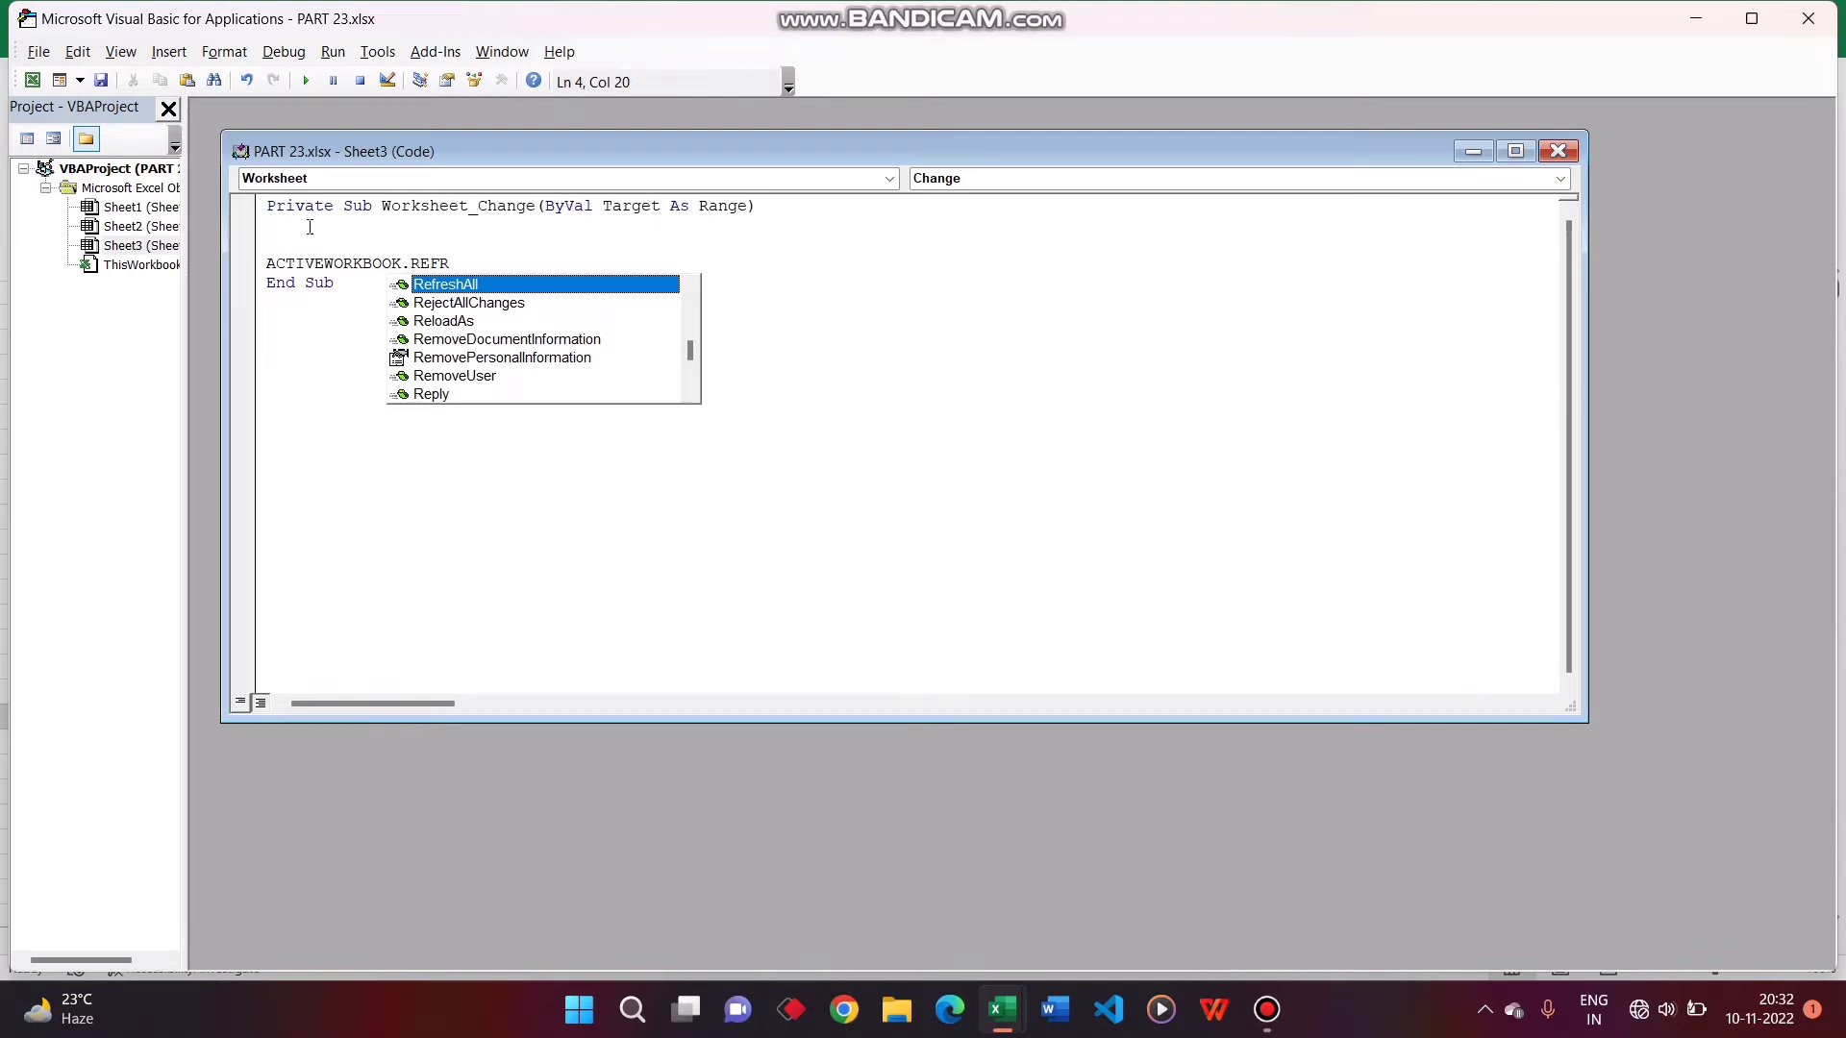
pyautogui.press('Tab')
pyautogui.press('Return')
pyautogui.press('Return')
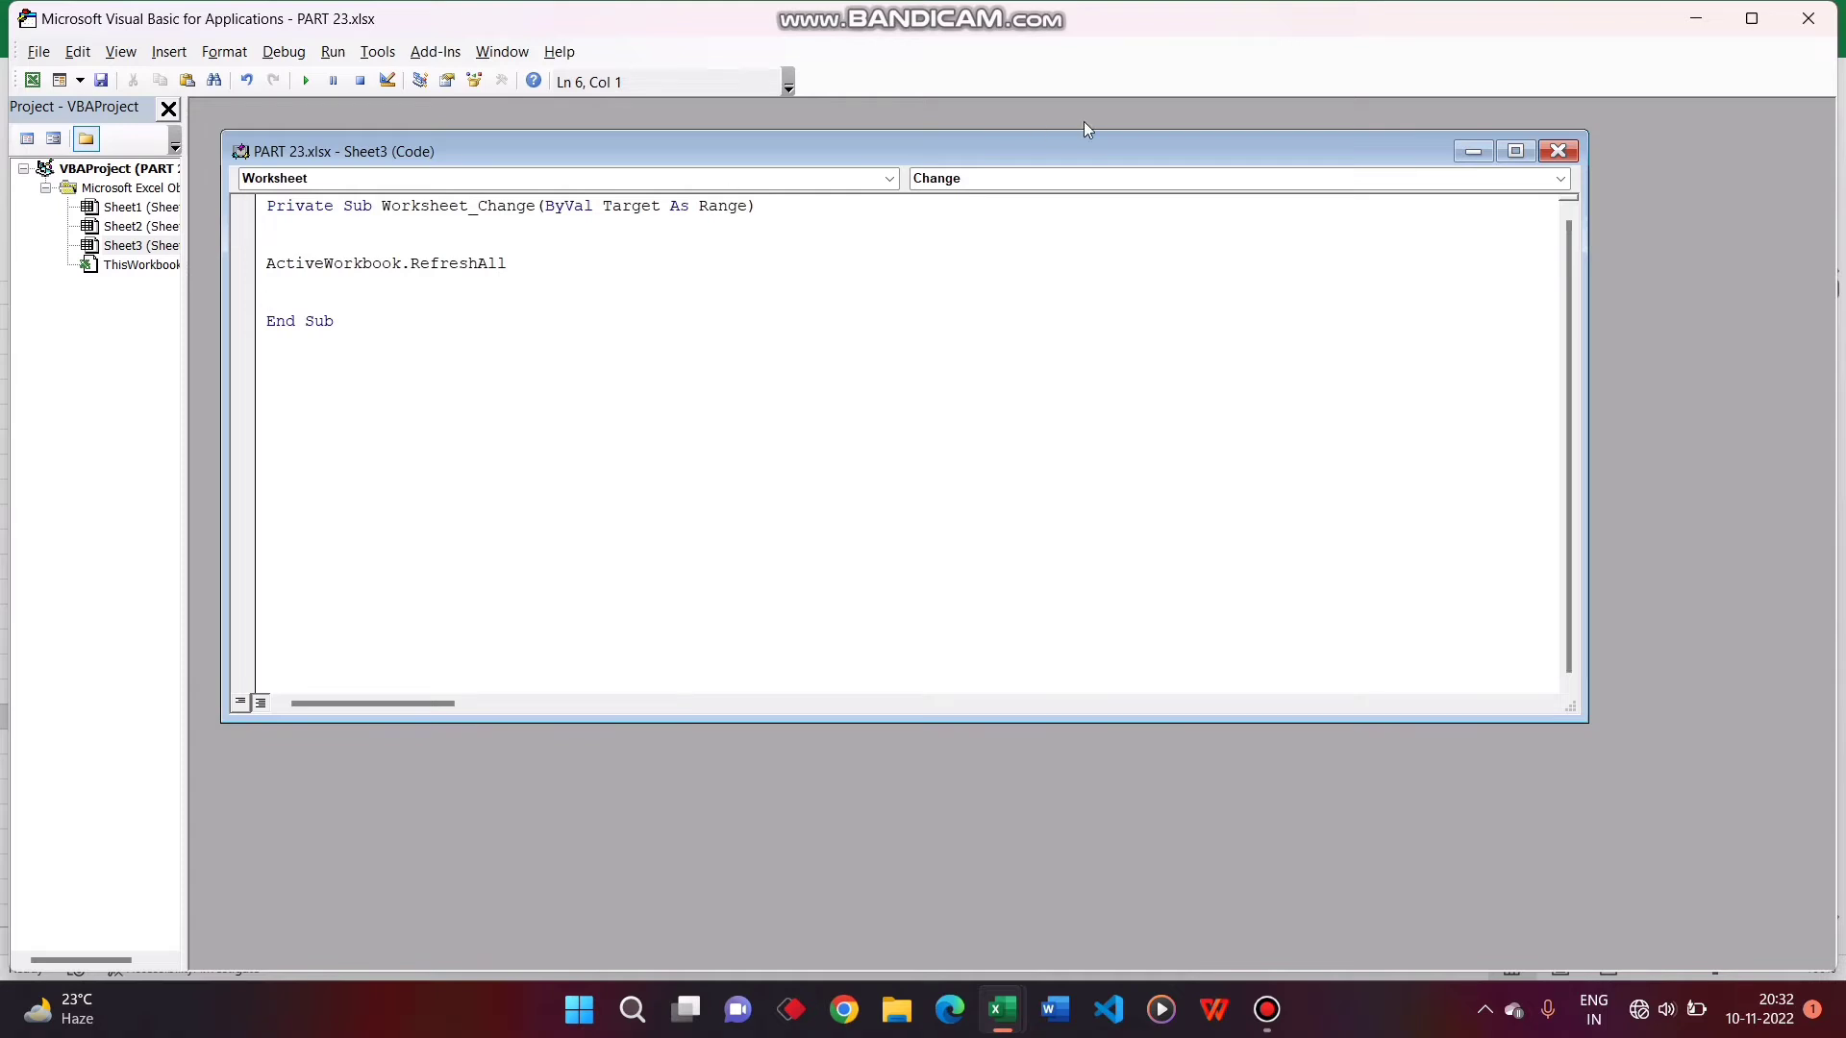
pyautogui.hotkey('alt', 'Tab')
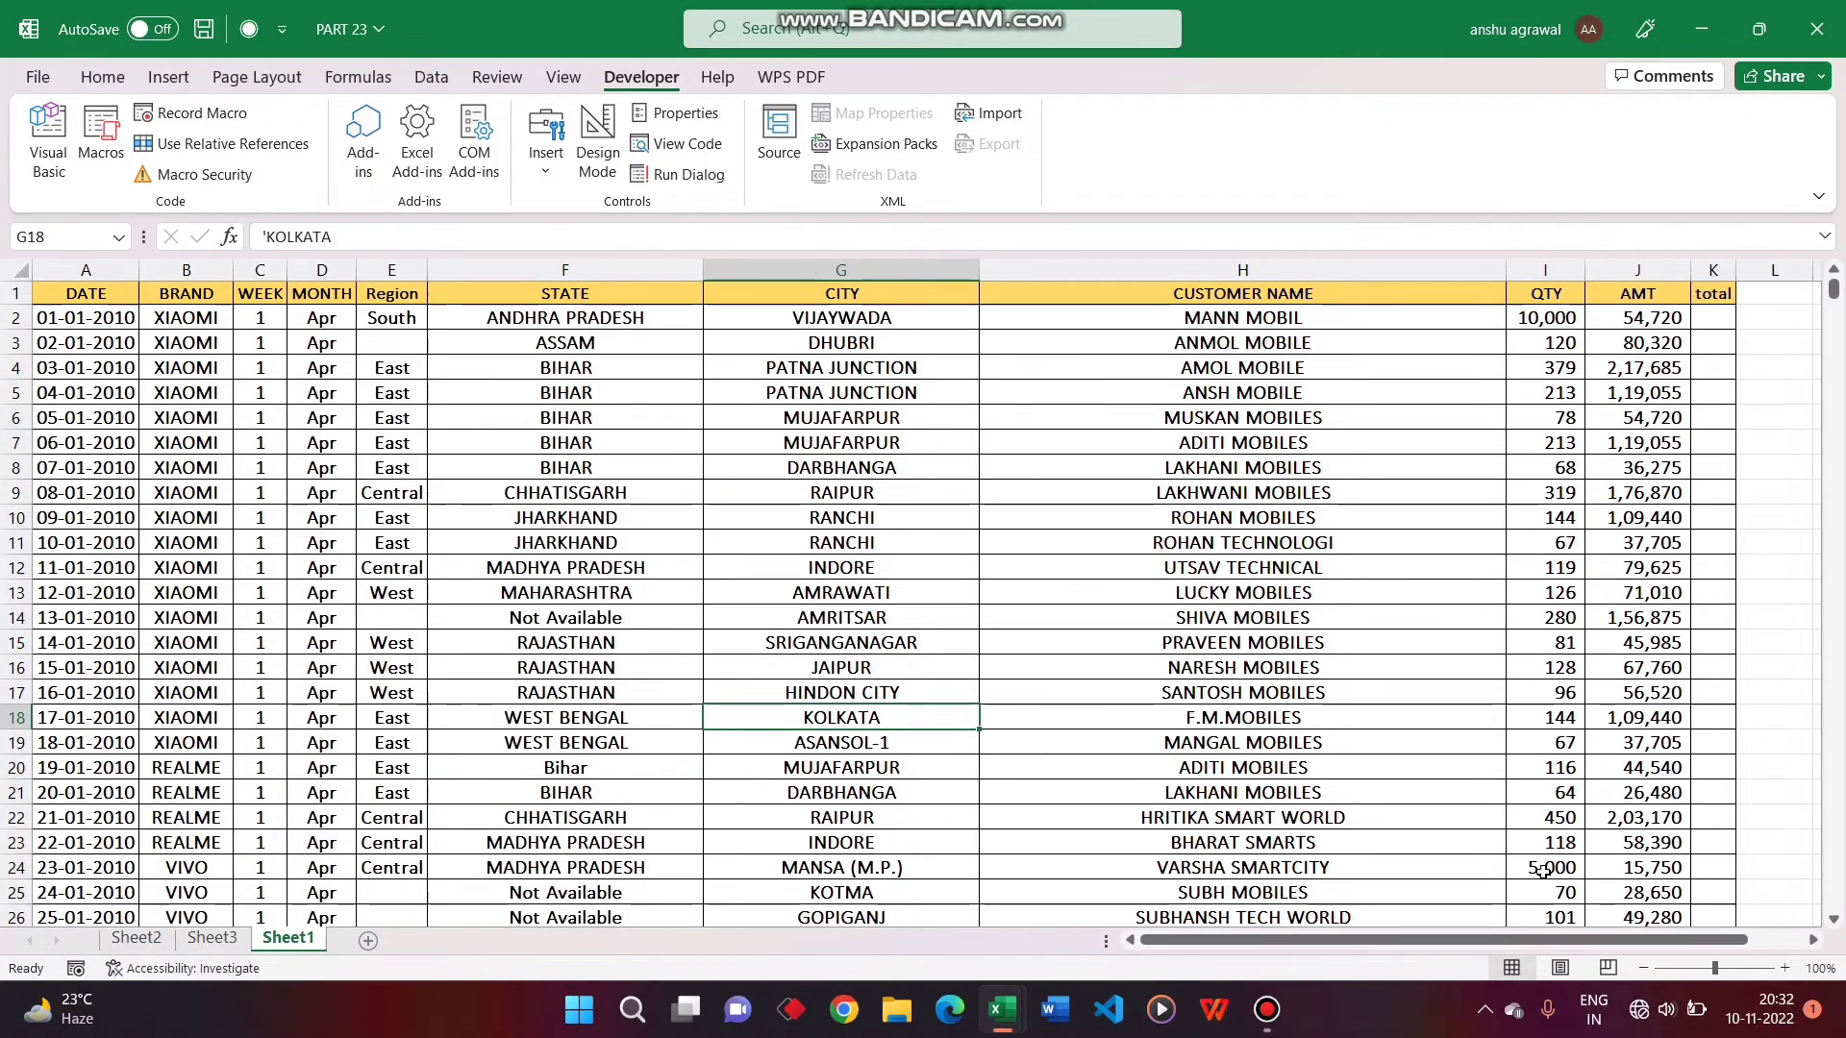
# Enter 457896 as the QTY in I22, then check the refreshed Sheet3 pivot and chart
pyautogui.click(1543, 815)
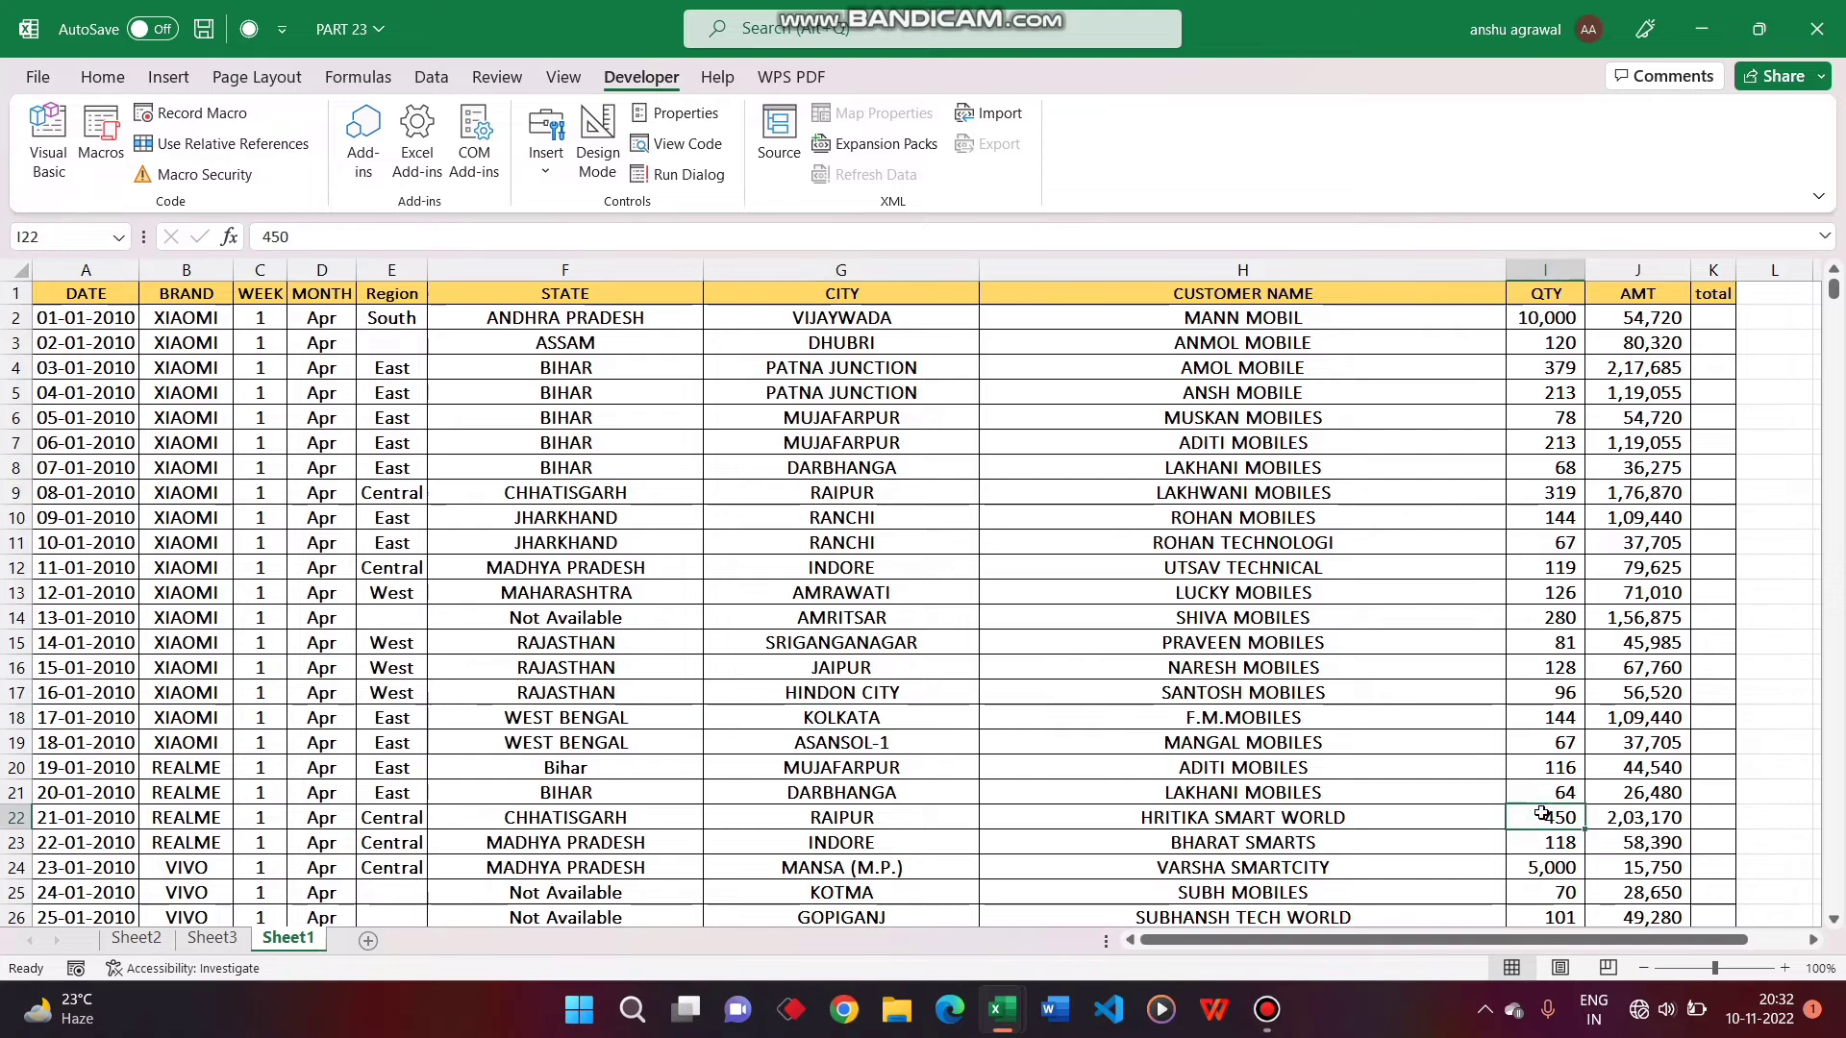
pyautogui.write('4578')
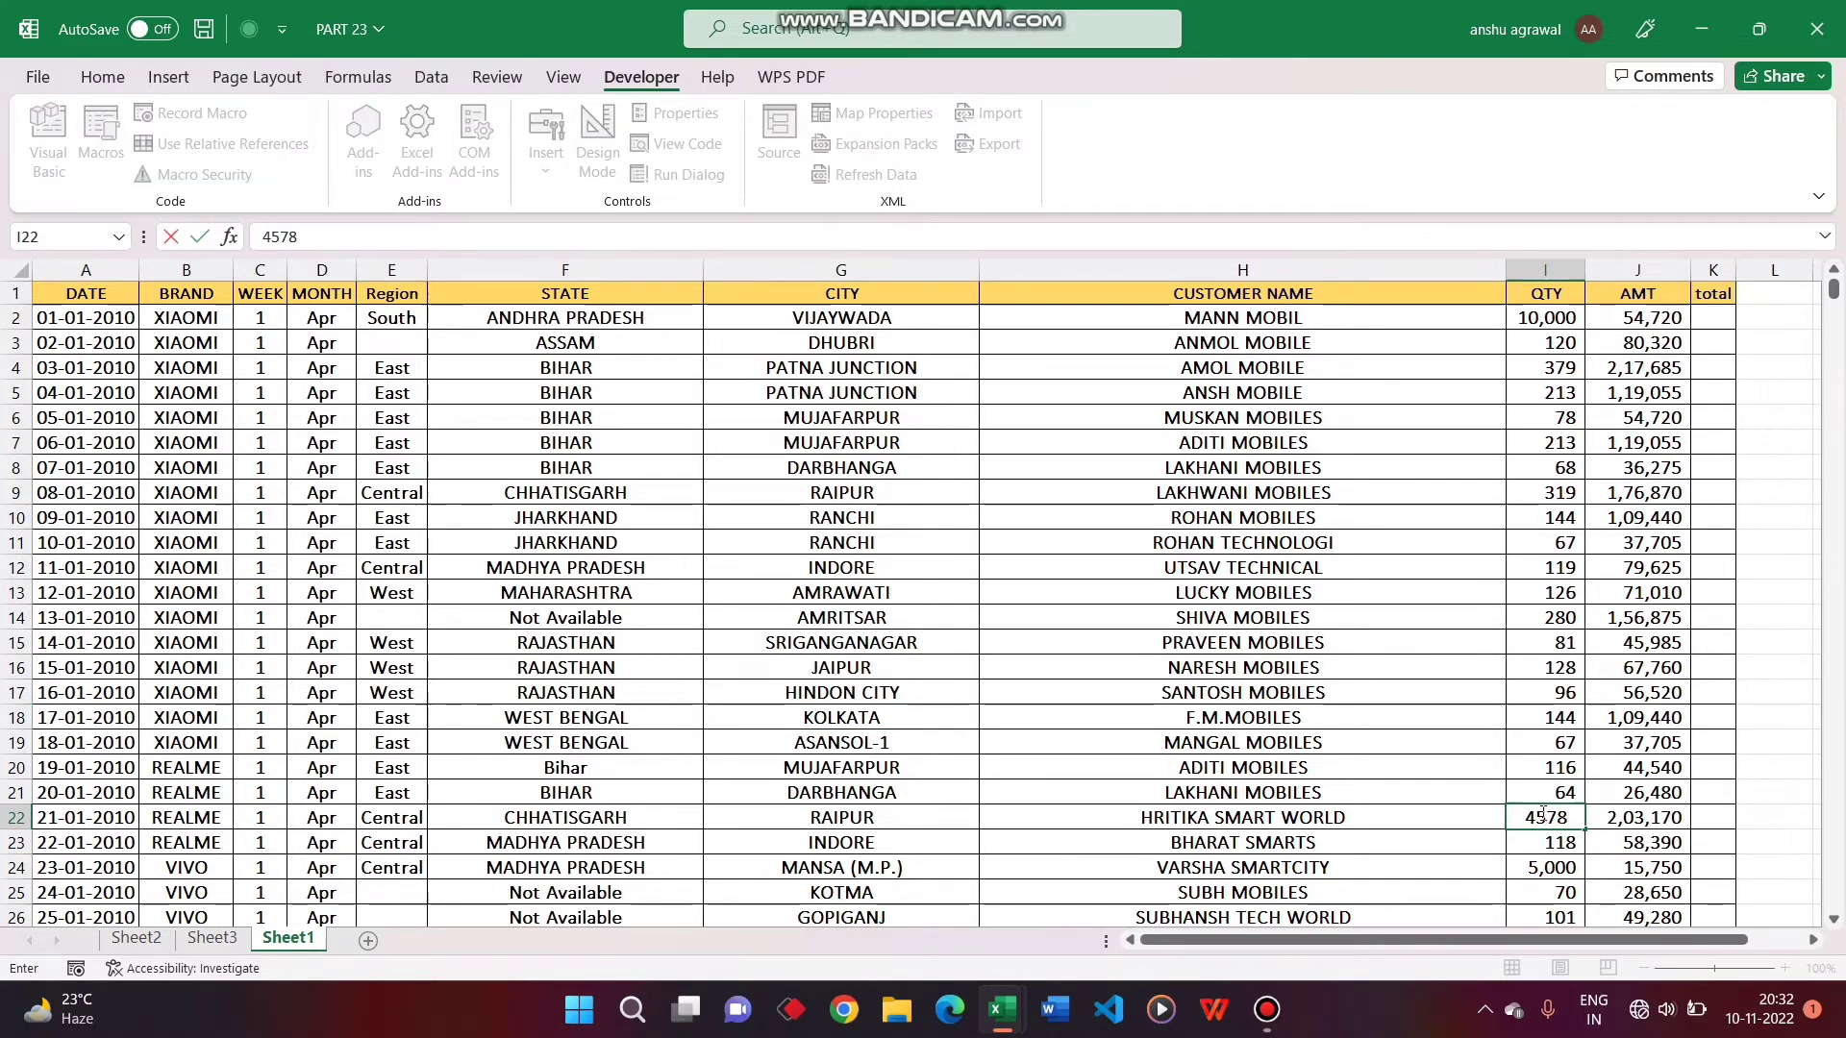
pyautogui.write('96')
pyautogui.press('Return')
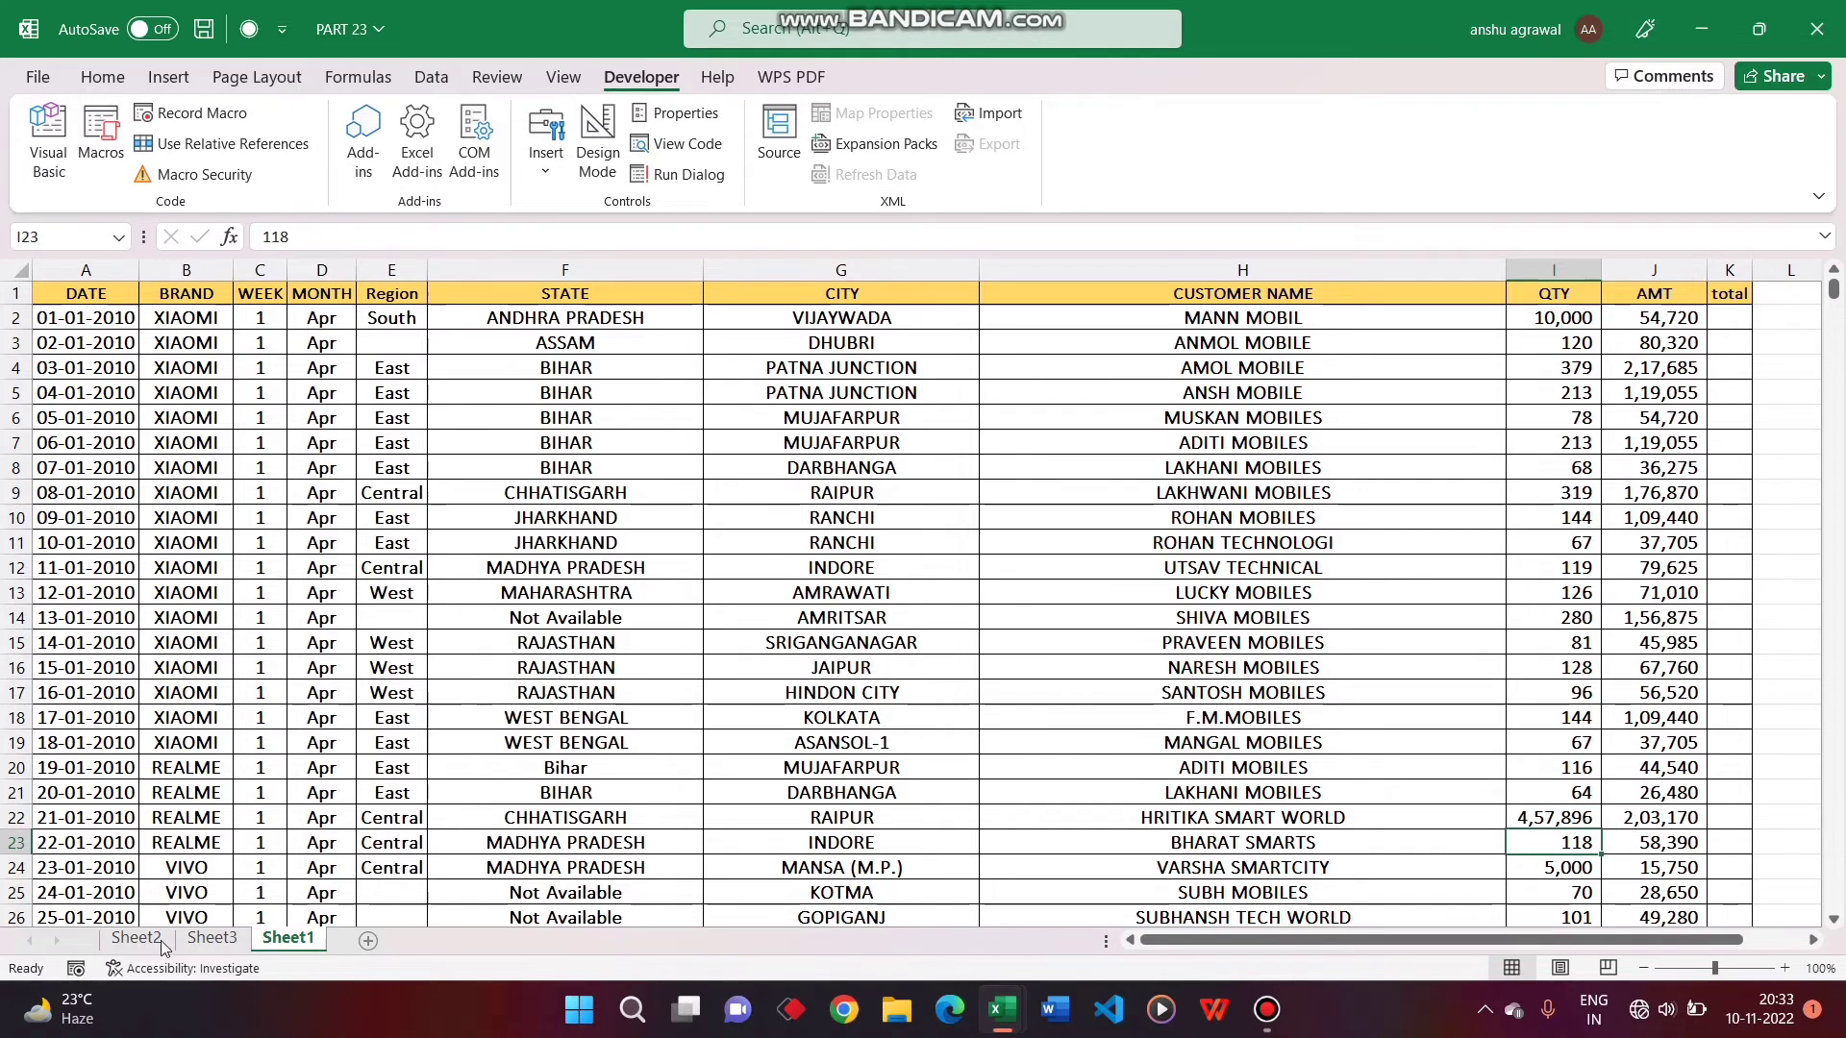
pyautogui.click(215, 939)
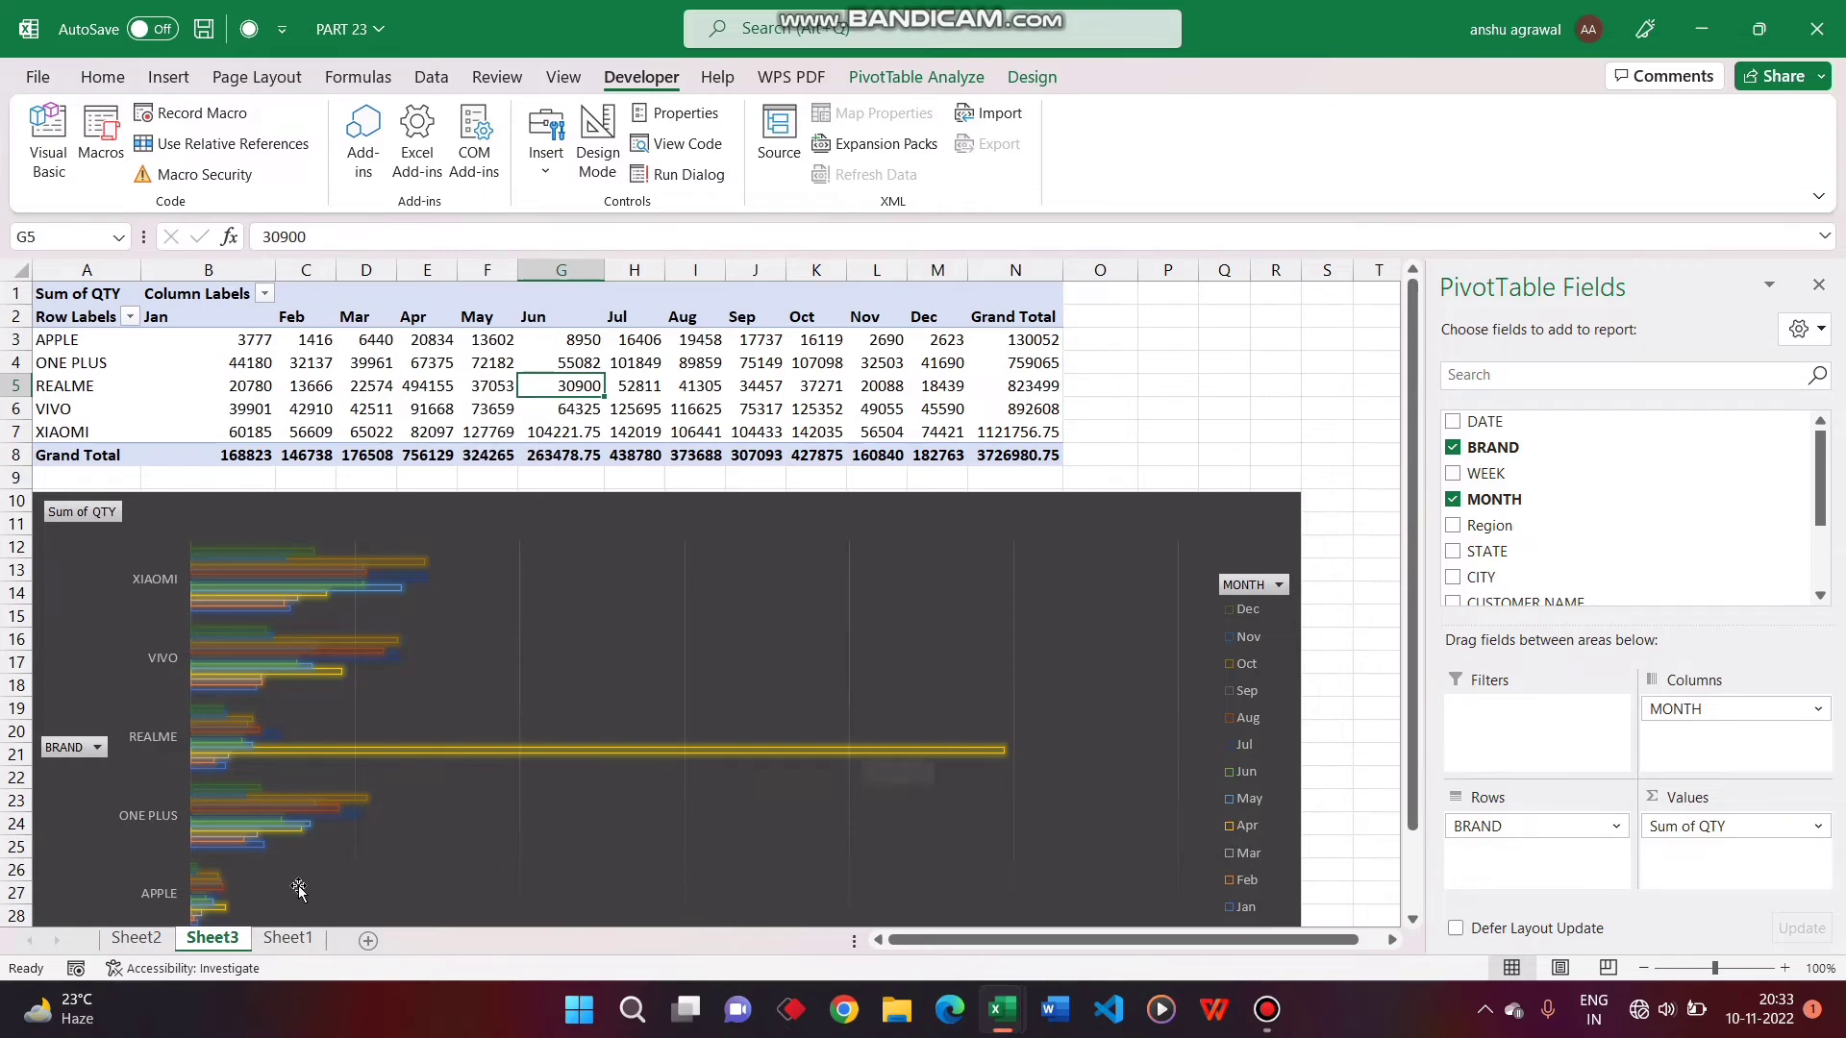
pyautogui.click(287, 937)
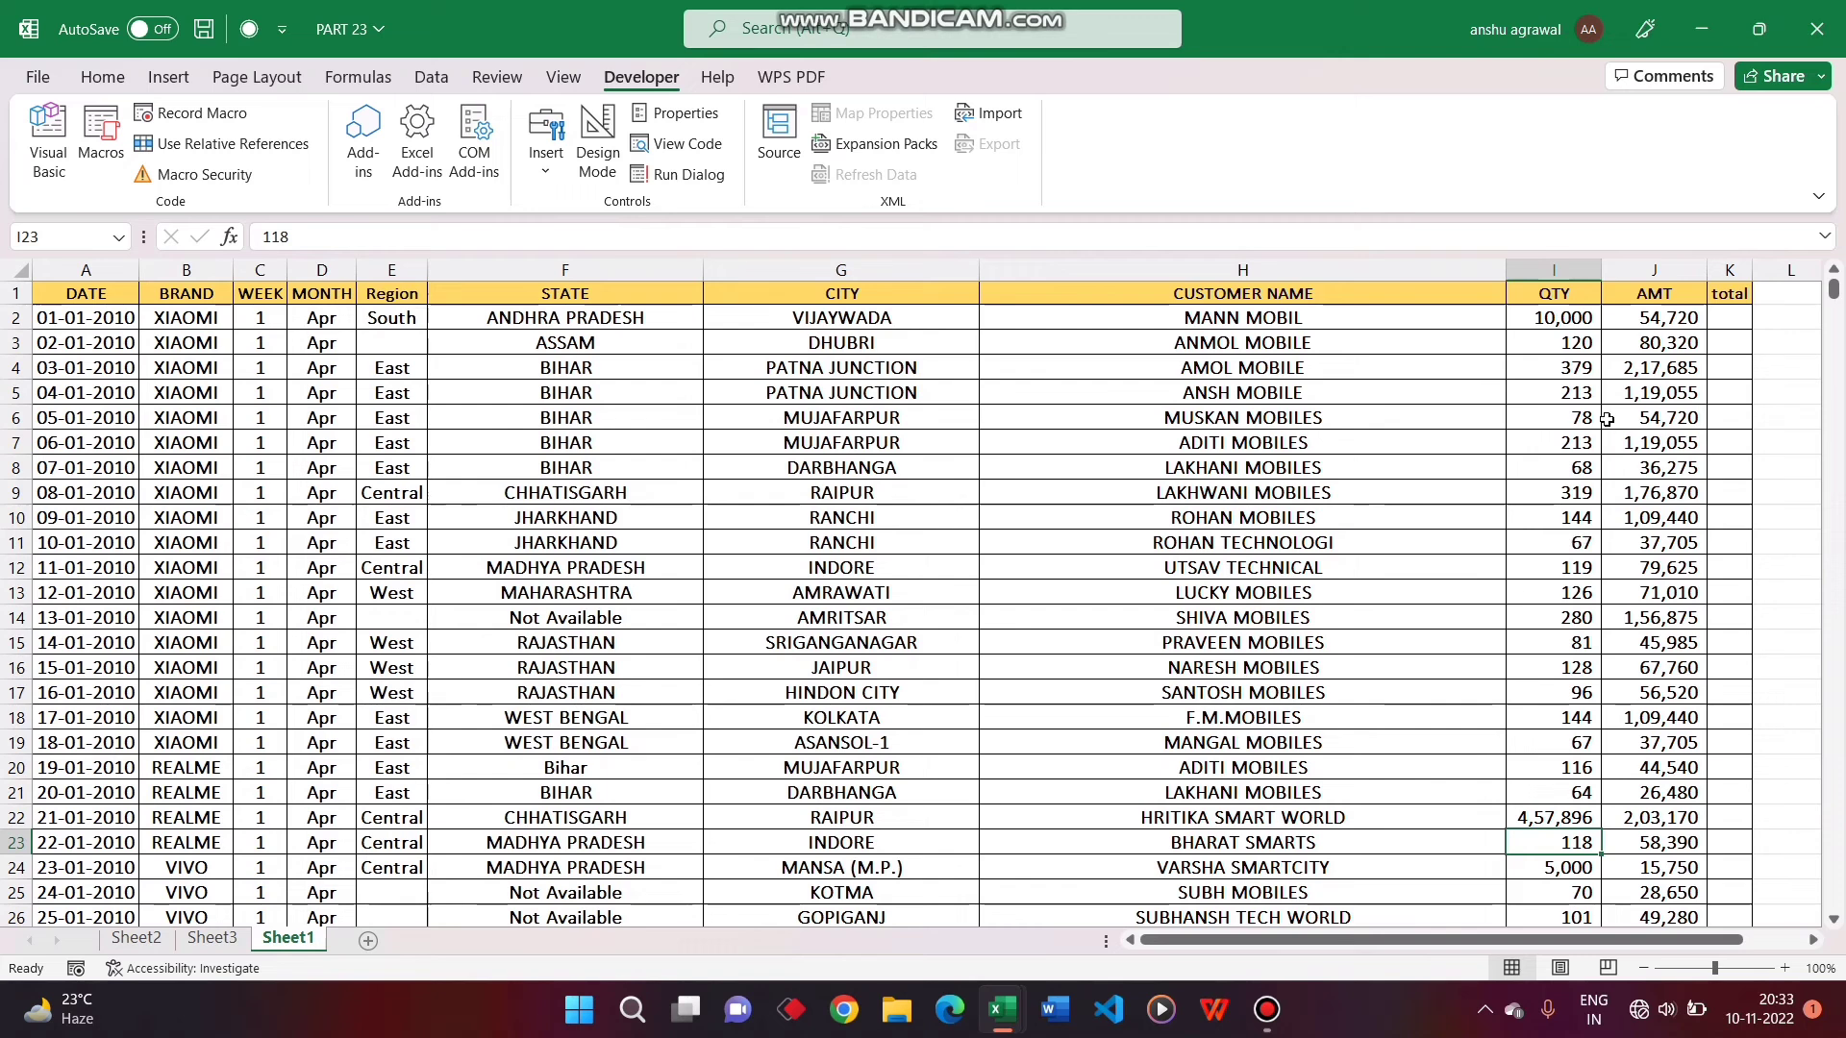
# Enter 789456 as the QTY in I6, then verify the XIAOMI April total on Sheet3
pyautogui.click(1562, 417)
pyautogui.write('789')
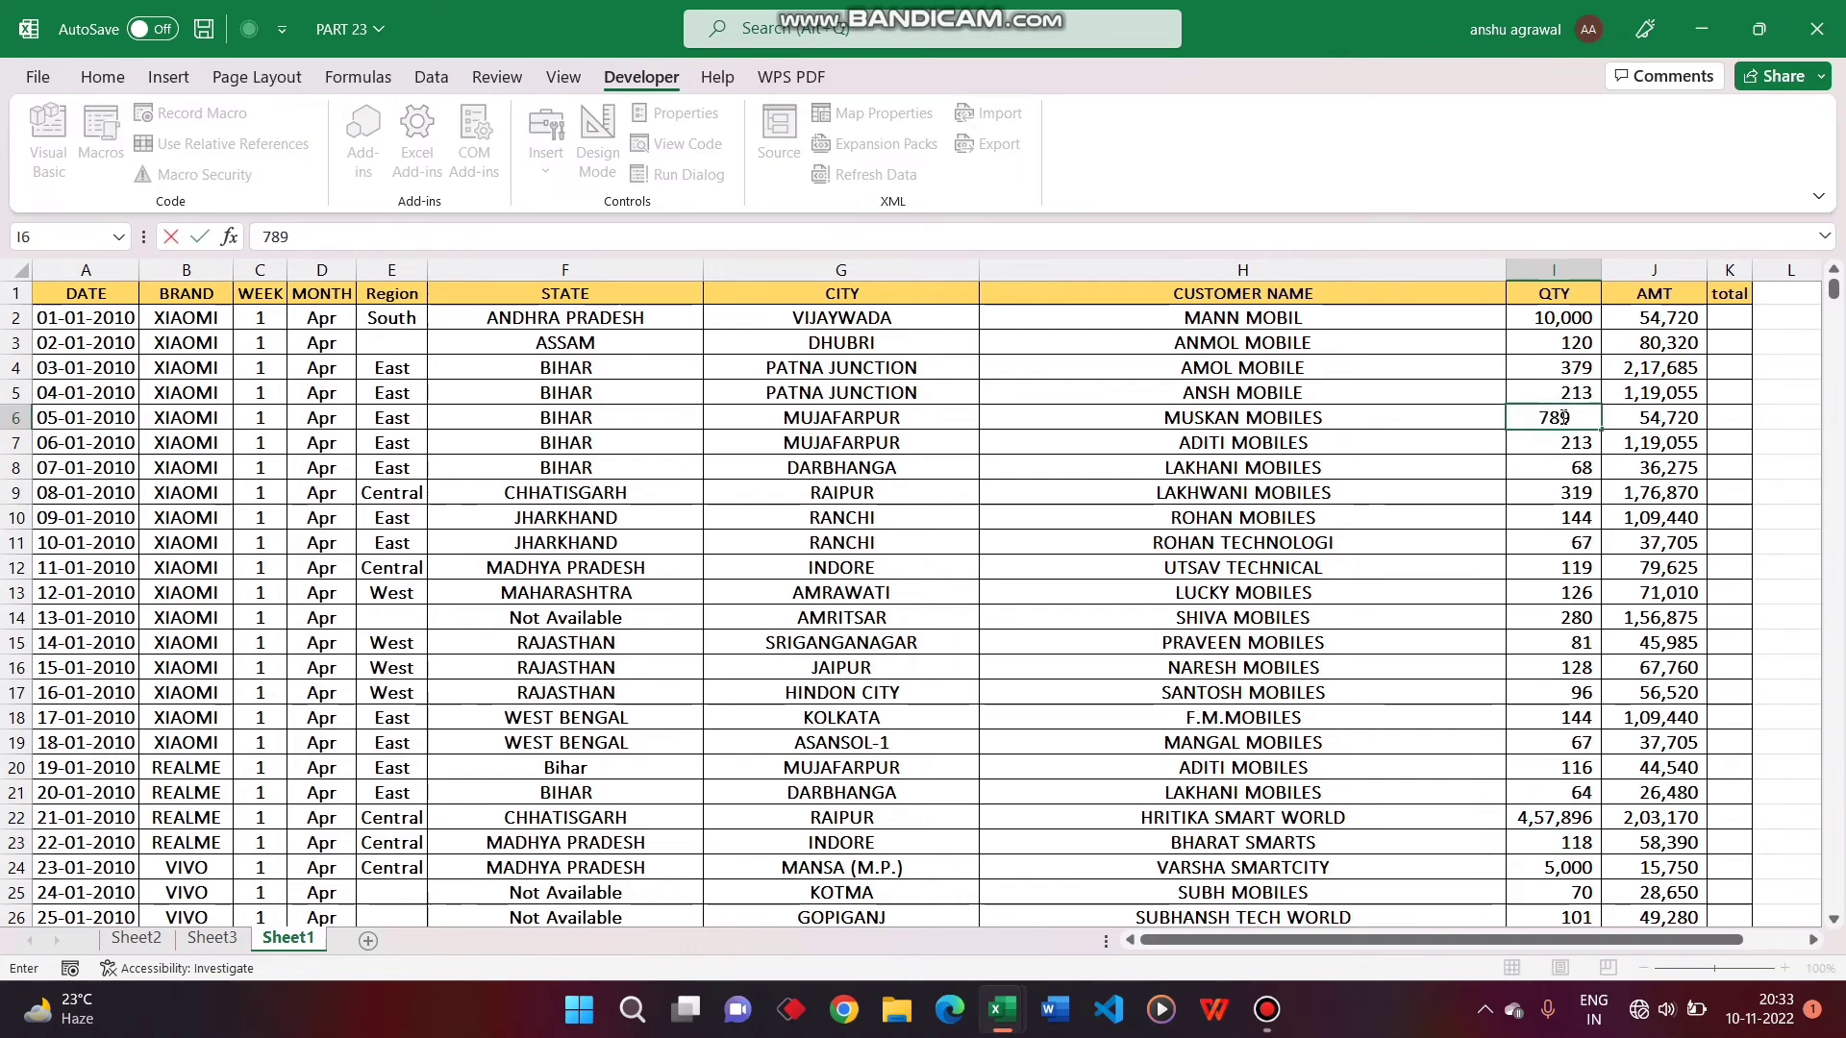
pyautogui.write(',89,456')
pyautogui.press('Return')
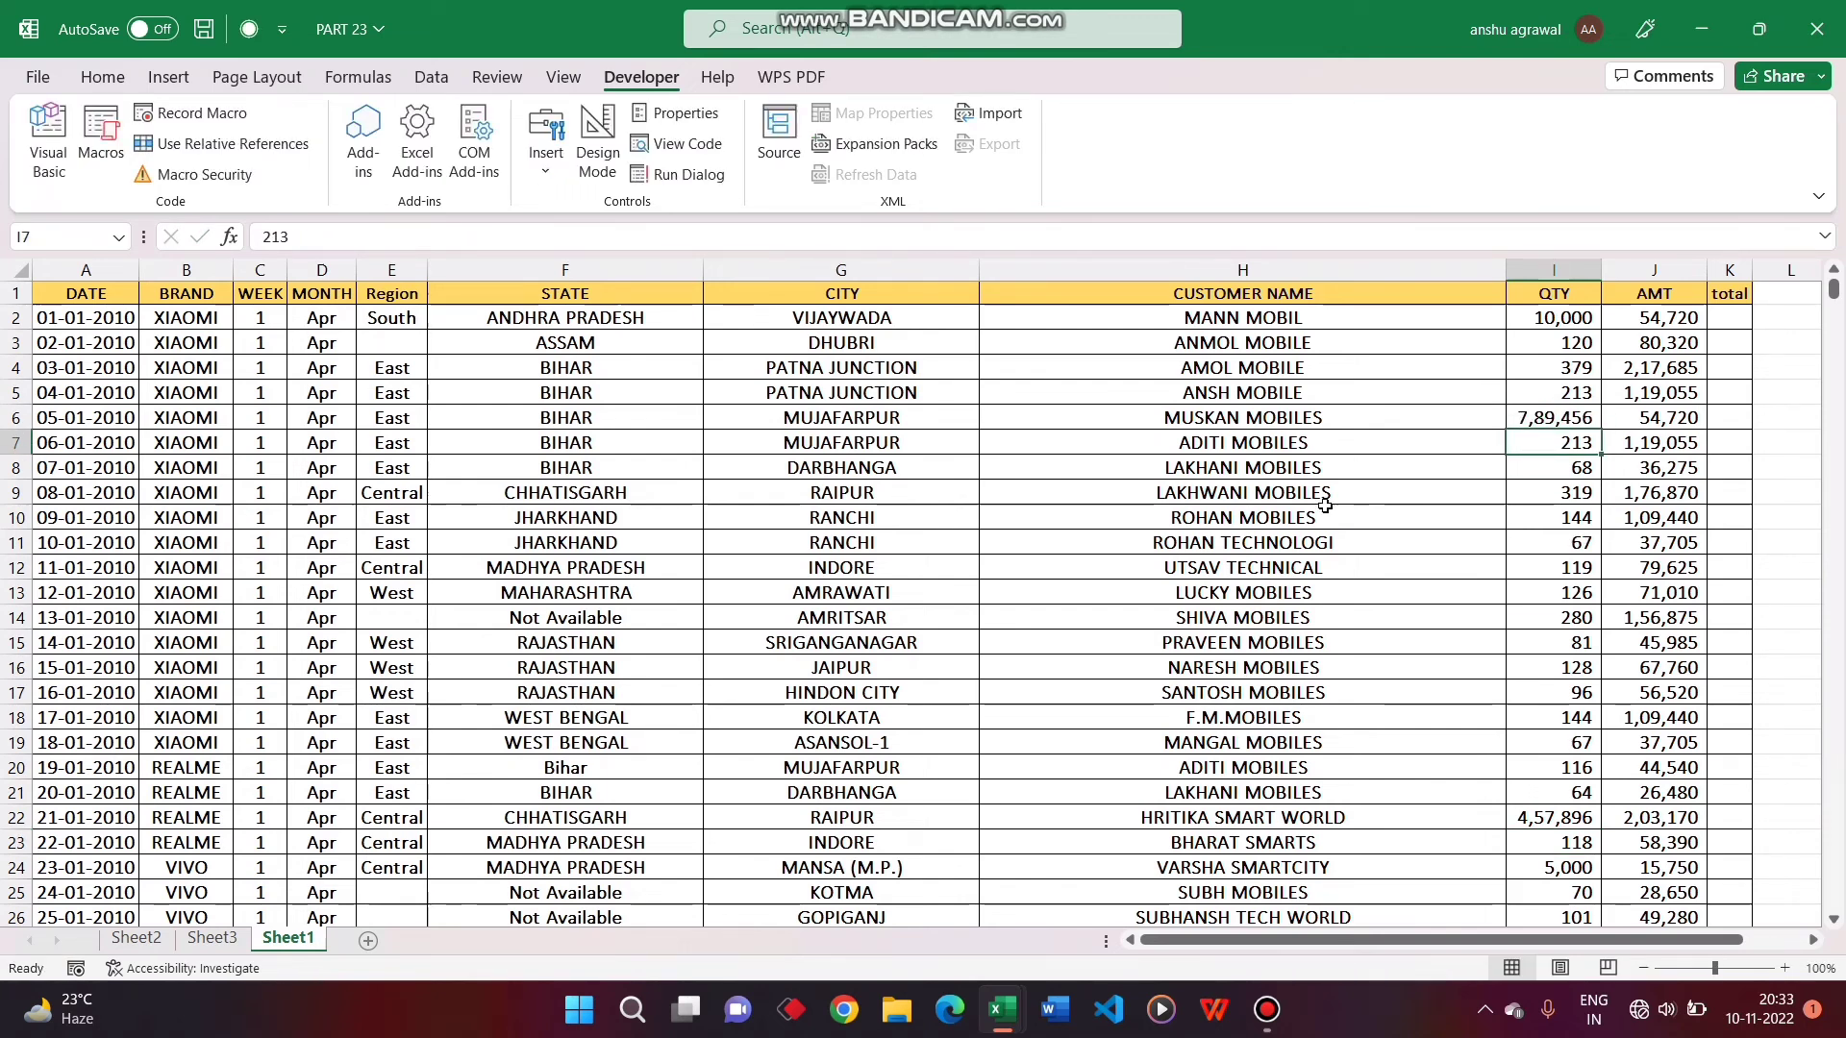
pyautogui.click(213, 939)
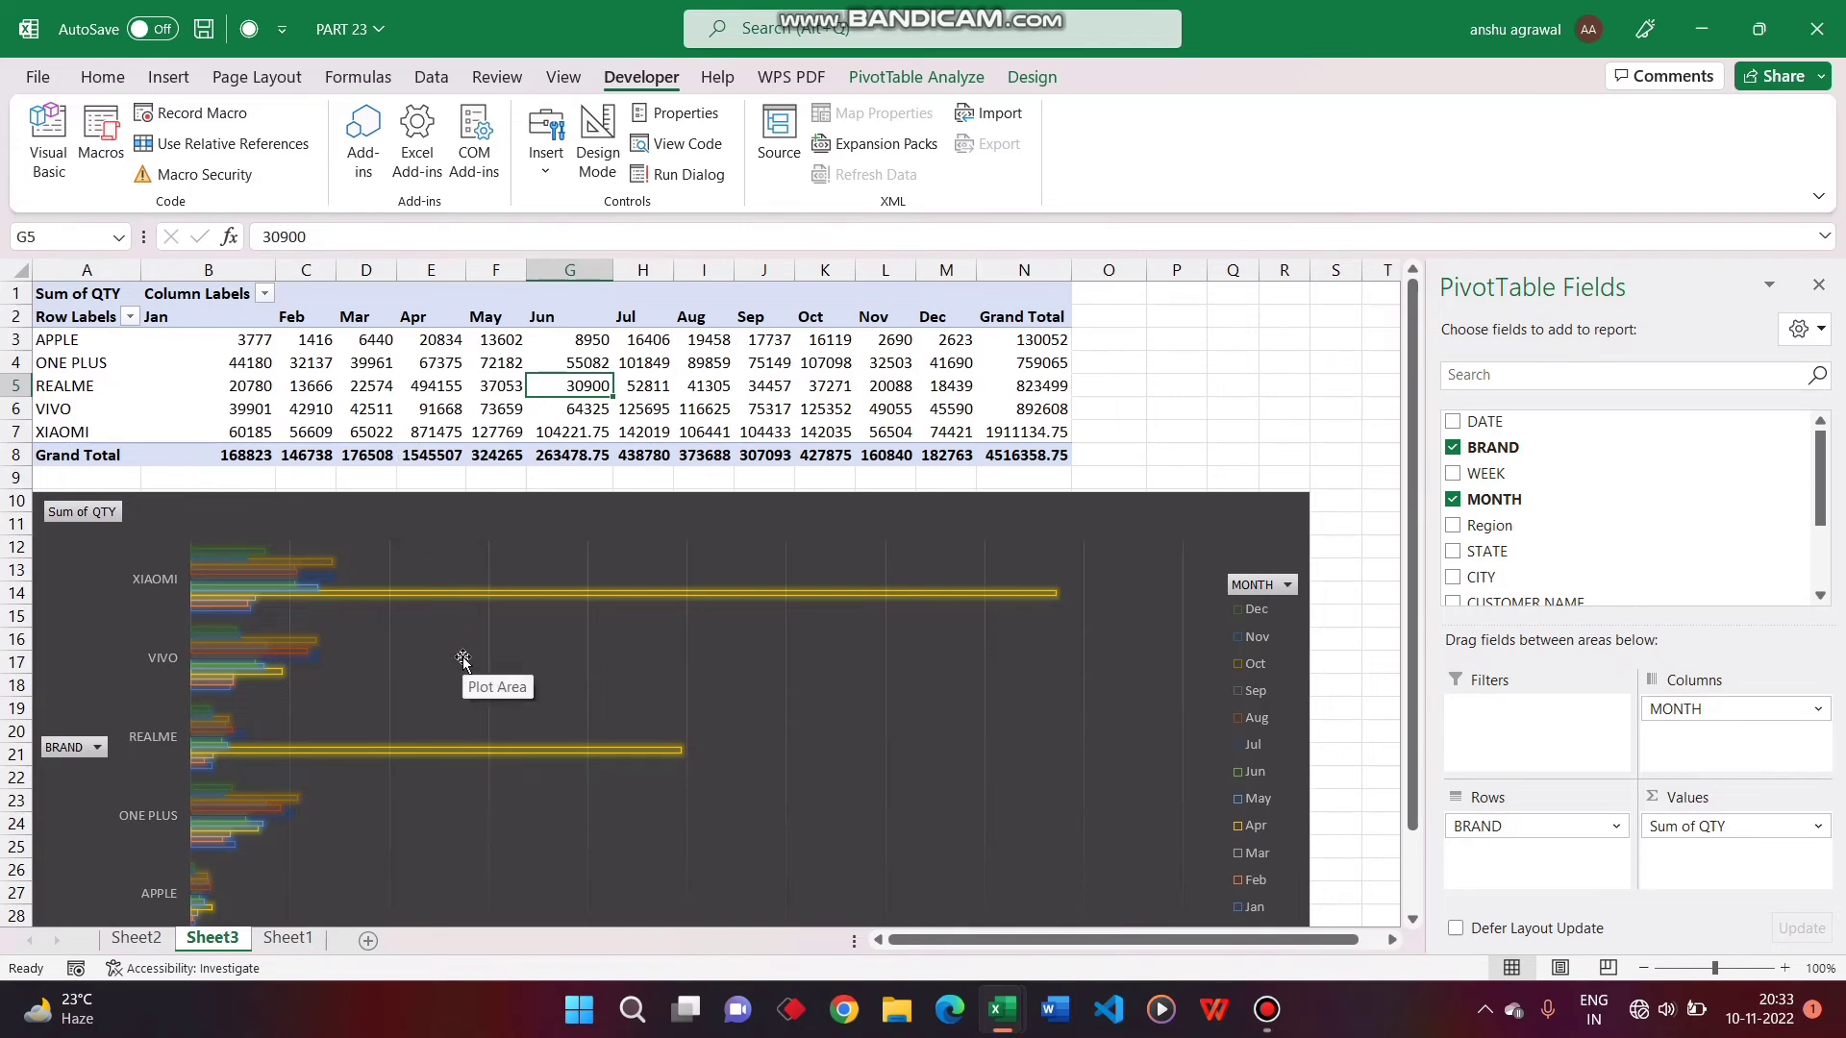
pyautogui.click(286, 939)
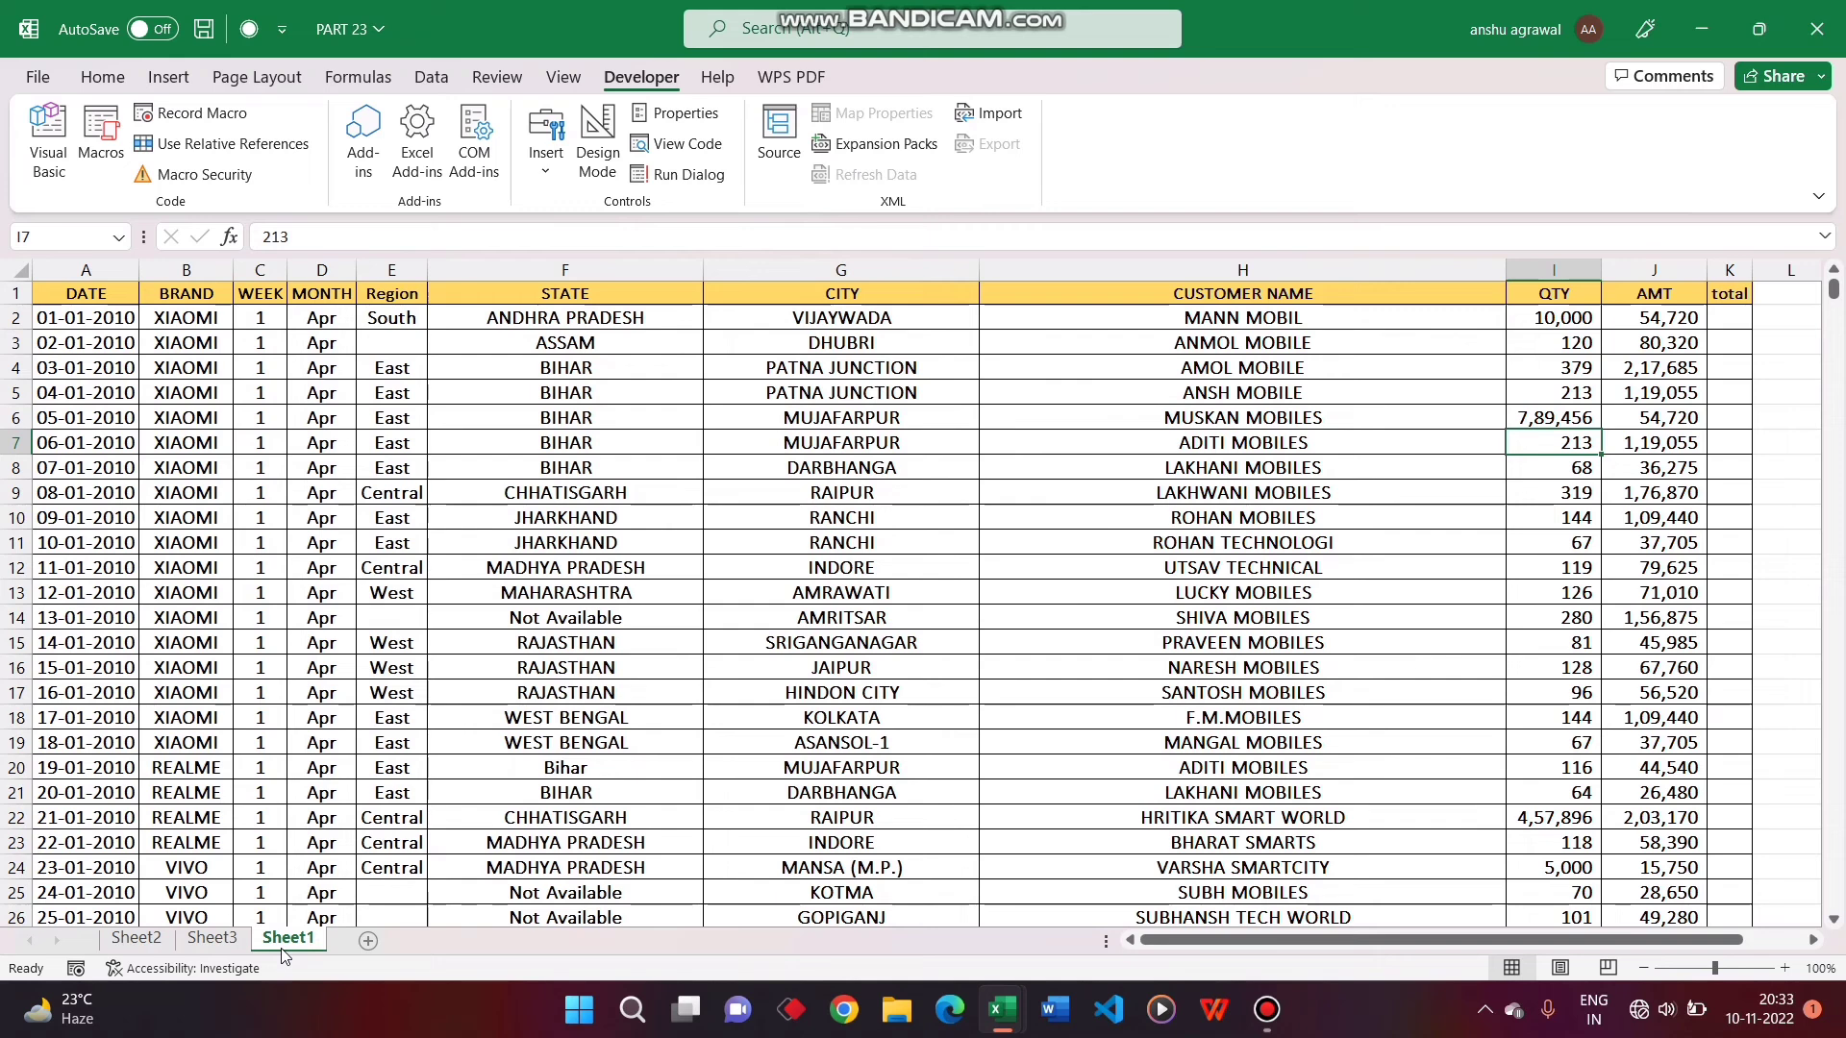